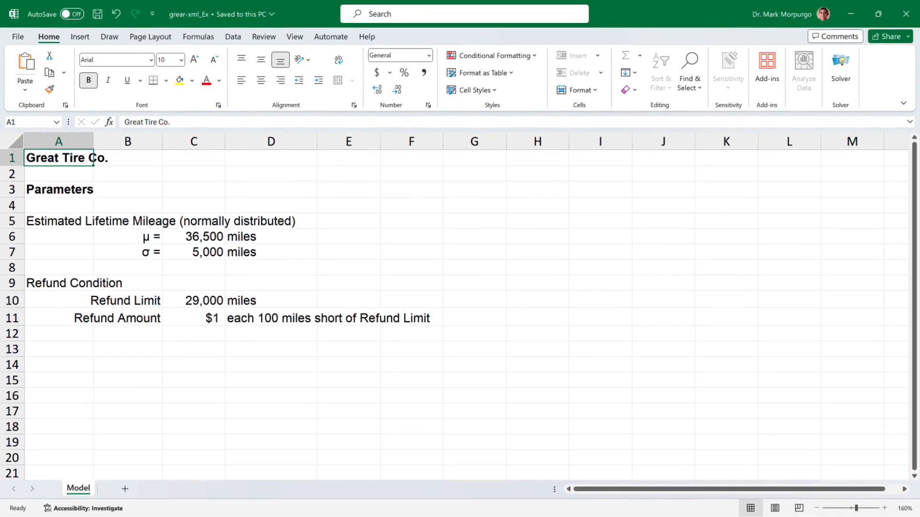
Step: Add the bold section heading "Model" in cell A13
left_click(58, 349)
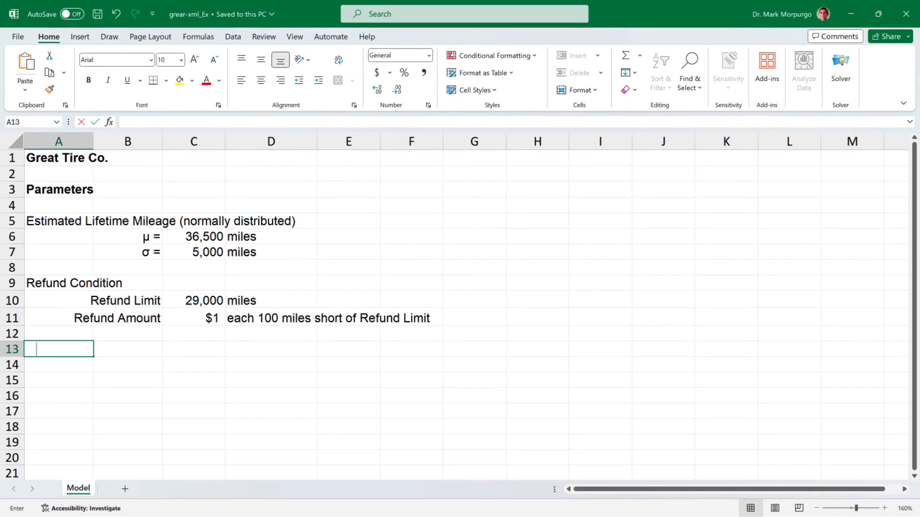
type("Model")
key("Return")
left_click(58, 349)
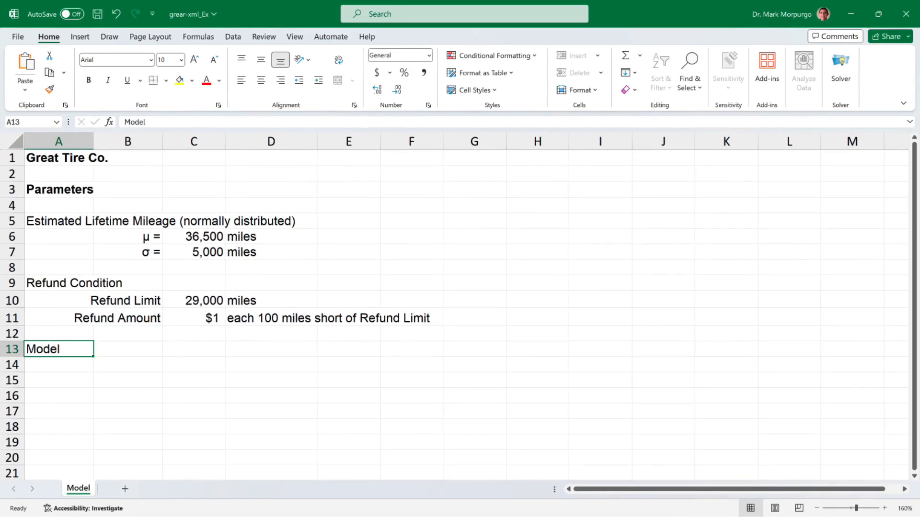
key("ctrl+b")
Step: Enter the labels "Mileage" in B15 and "Refund" in B16, and right-align both
left_click(128, 381)
type("Mileage")
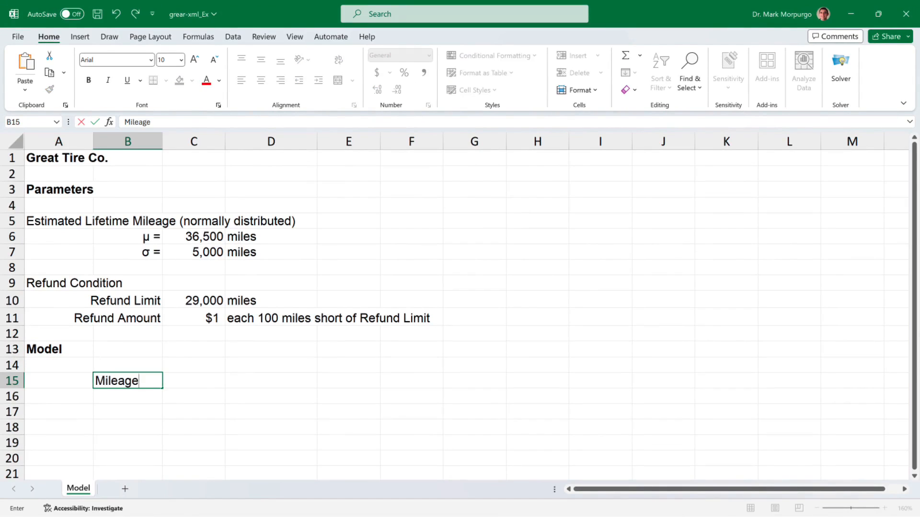
key("Return")
type("Refund")
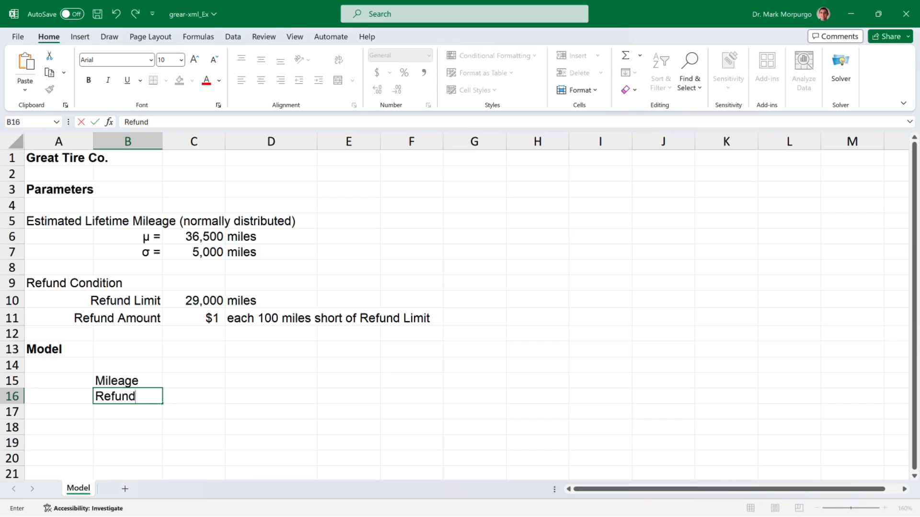
left_click(127, 381)
key("shift+Down")
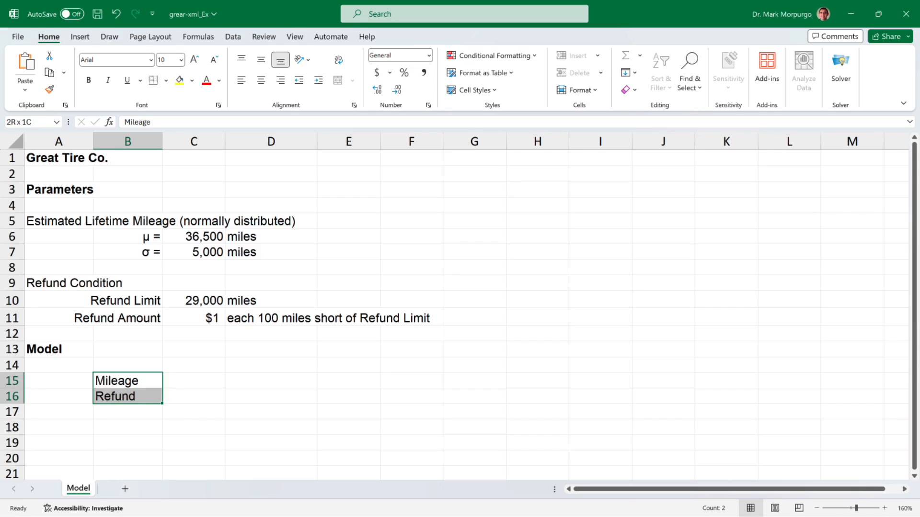
left_click(281, 80)
Step: Enter the unit "miles" in D15 on the Mileage row
key("Right")
key("Right")
type("miles")
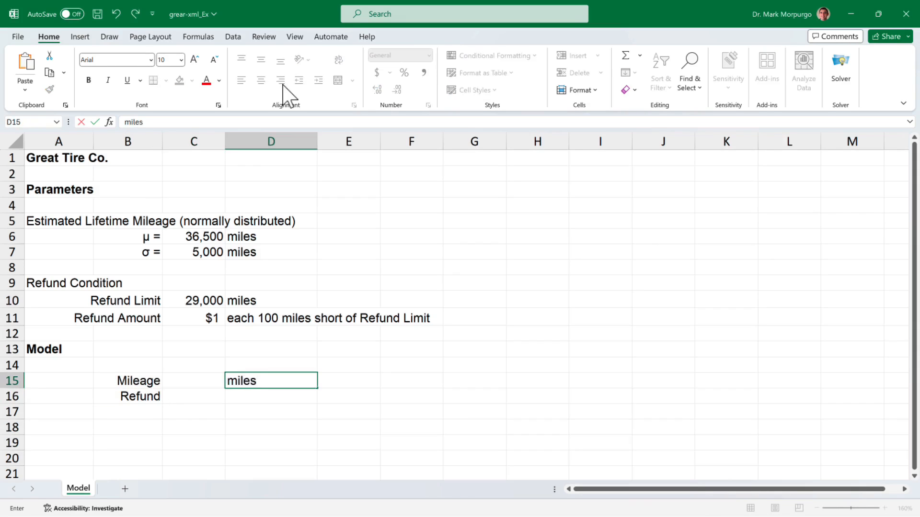
key("Return")
Step: Fill the Mileage and Refund value cells C15:C16 with a light blue theme colour
key("Left")
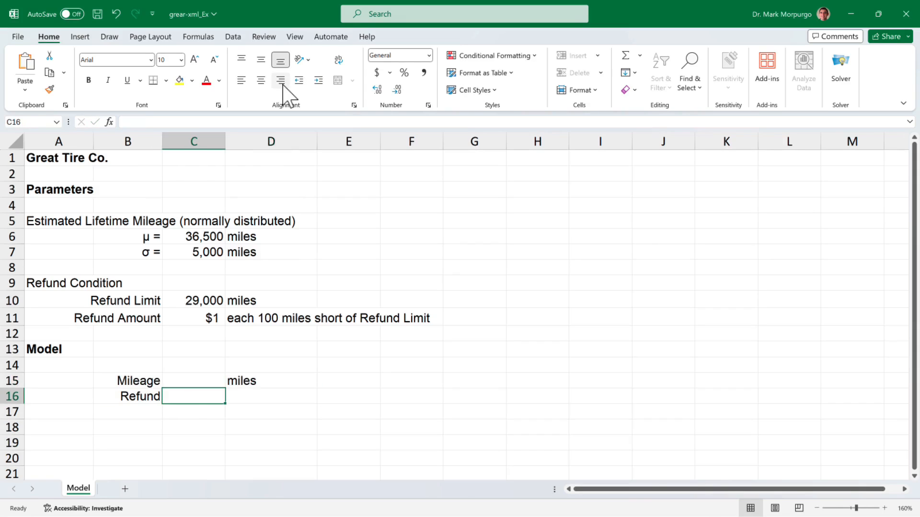
key("shift+Up")
left_click(191, 81)
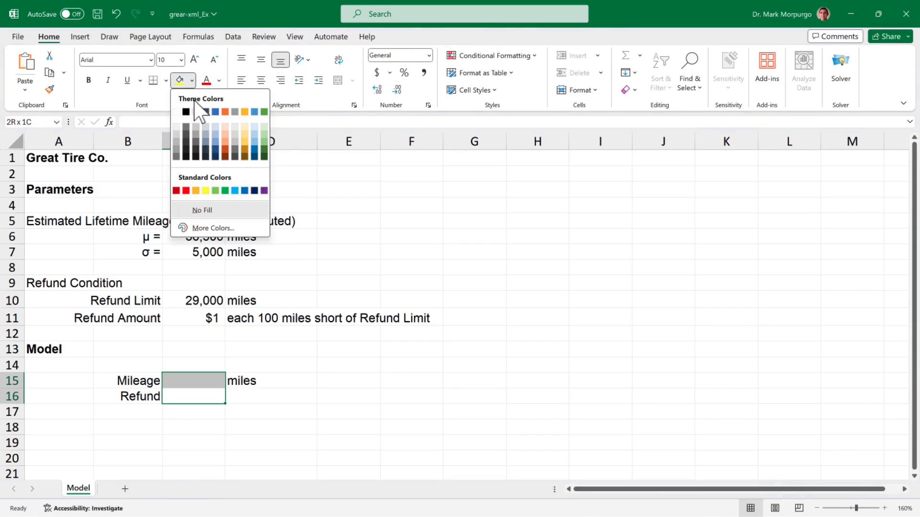
left_click(213, 133)
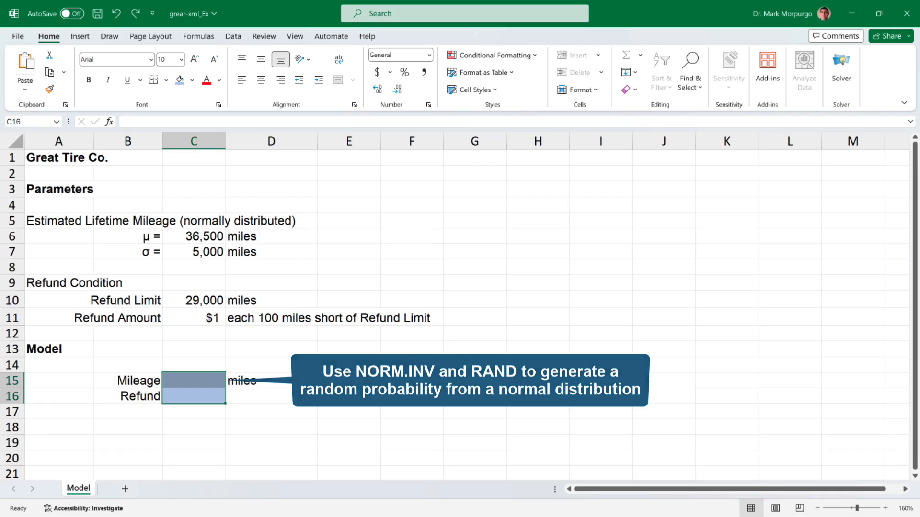
Step: Generate a random normally distributed mileage in C15 with the formula =NORM.INV(RAND(),C6,C7)
left_click(194, 381)
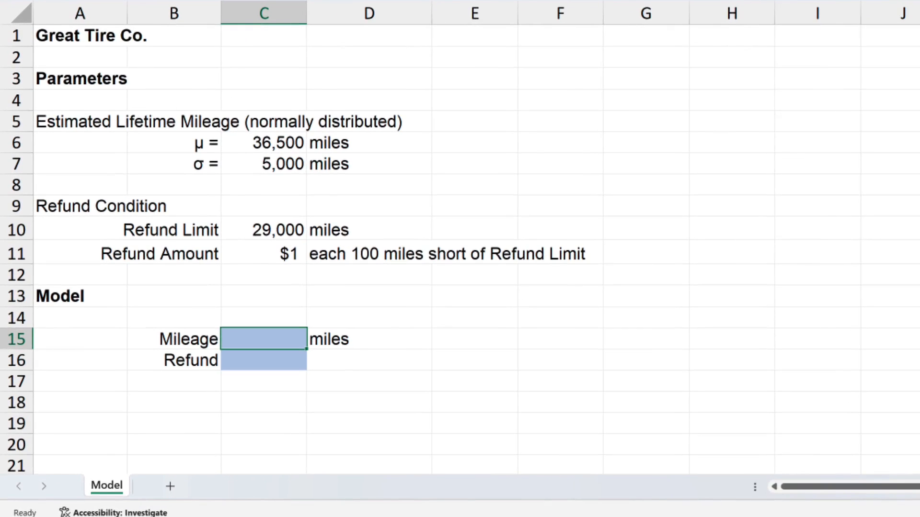
type("=nor")
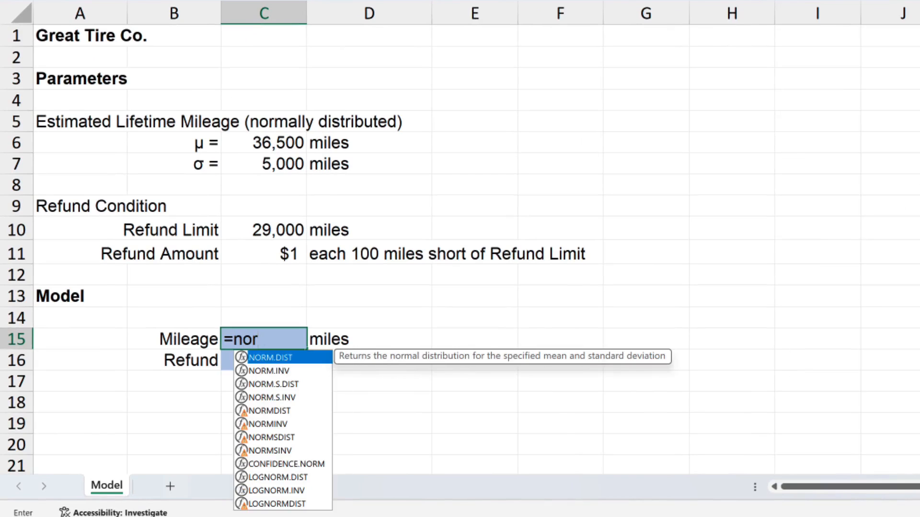
type("m.in")
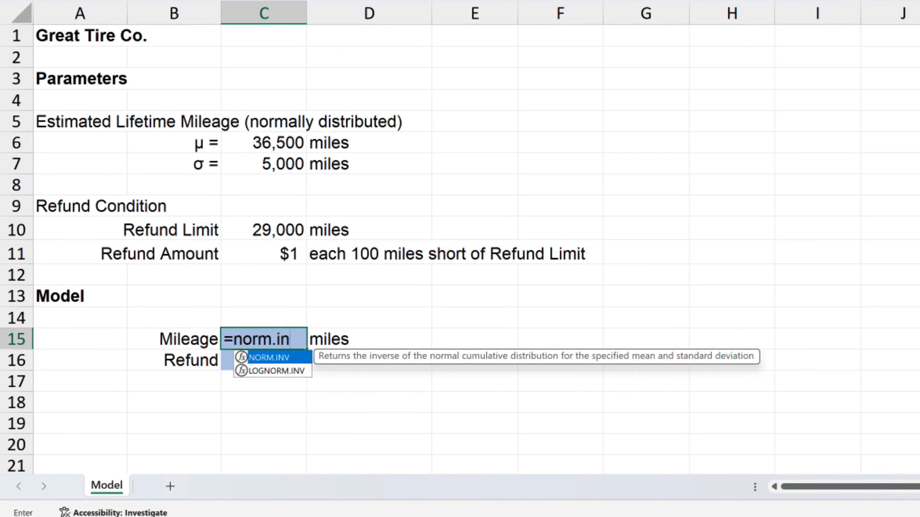
type("v")
key("Tab")
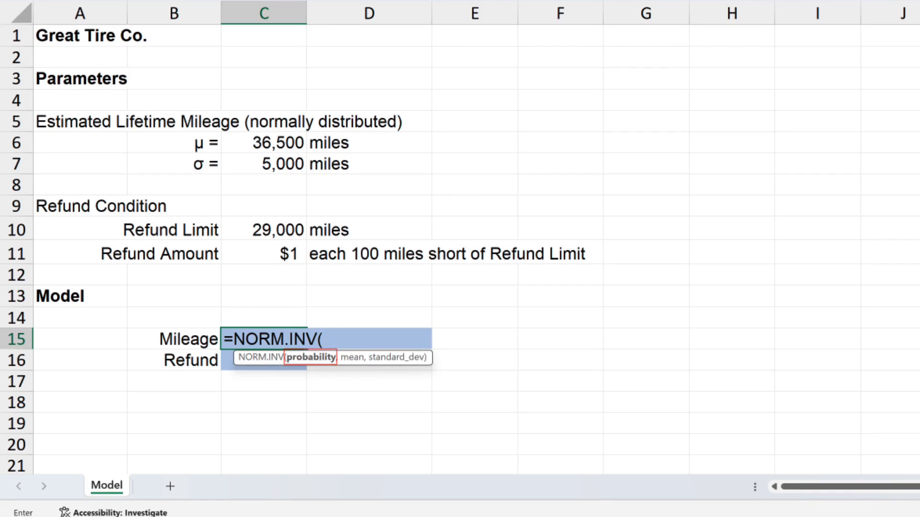
type("rand")
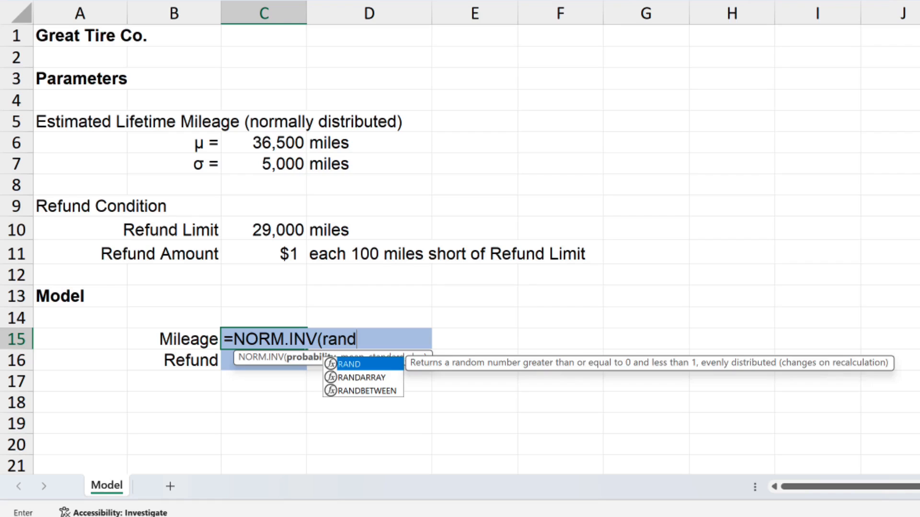
key("Tab")
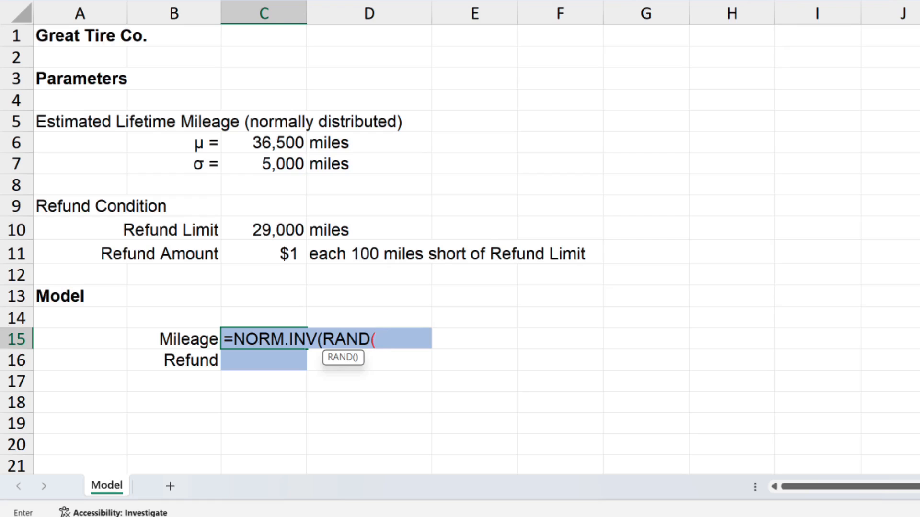
type("),")
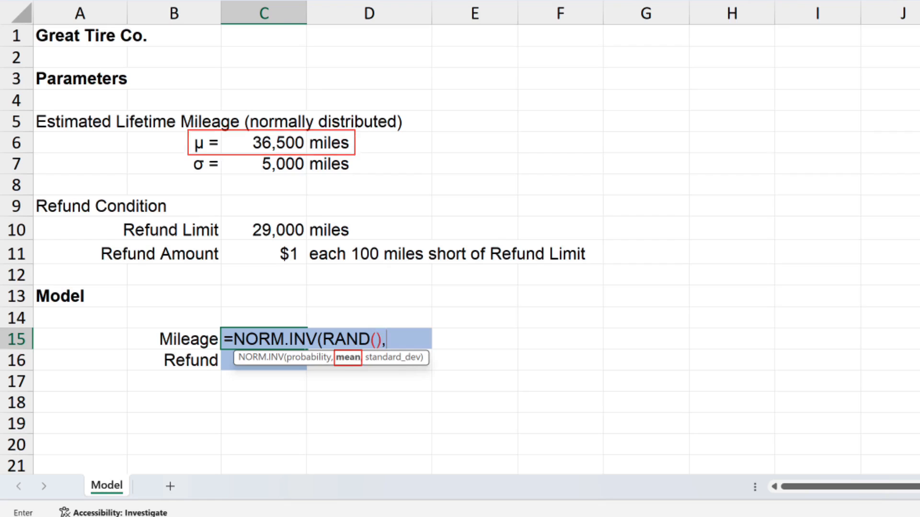
left_click(278, 144)
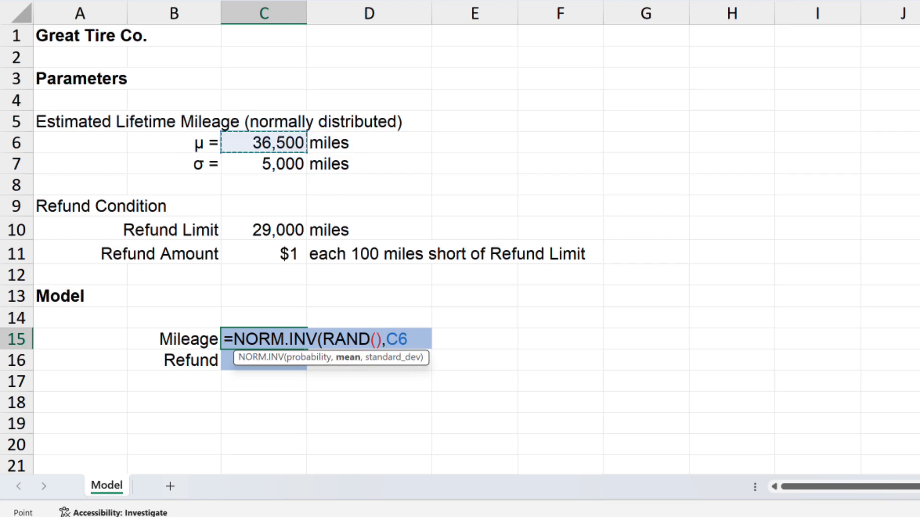
type(",")
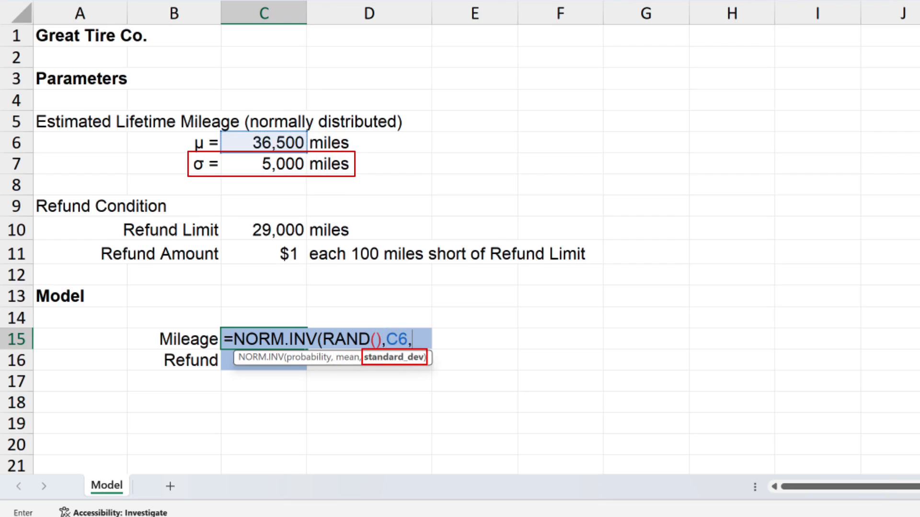
left_click(269, 166)
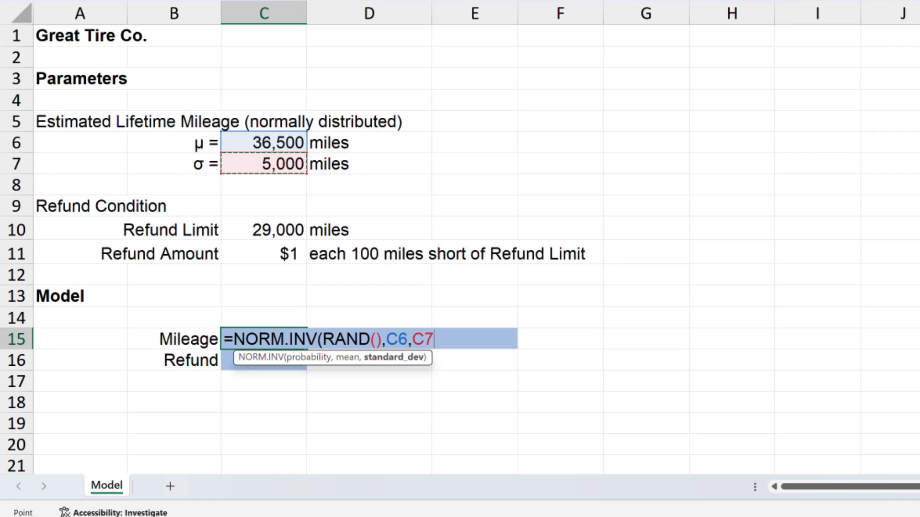
type(")")
key("Return")
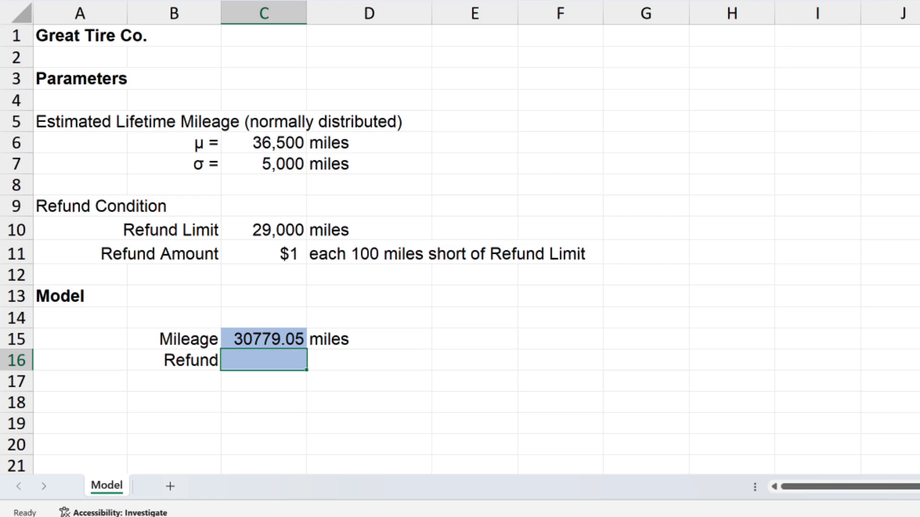
Step: Calculate the refund in C16 with the formula =MAX(0,(C10-C15)/100)
type("=max")
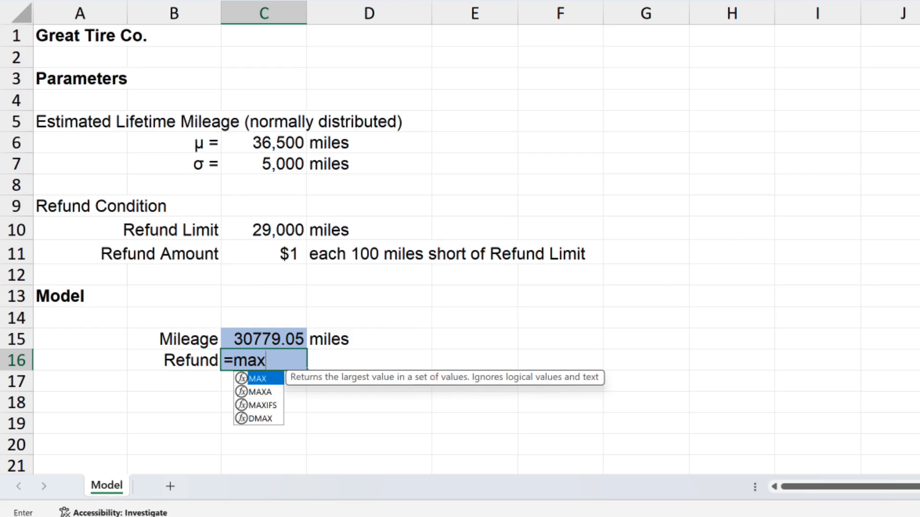
type("(")
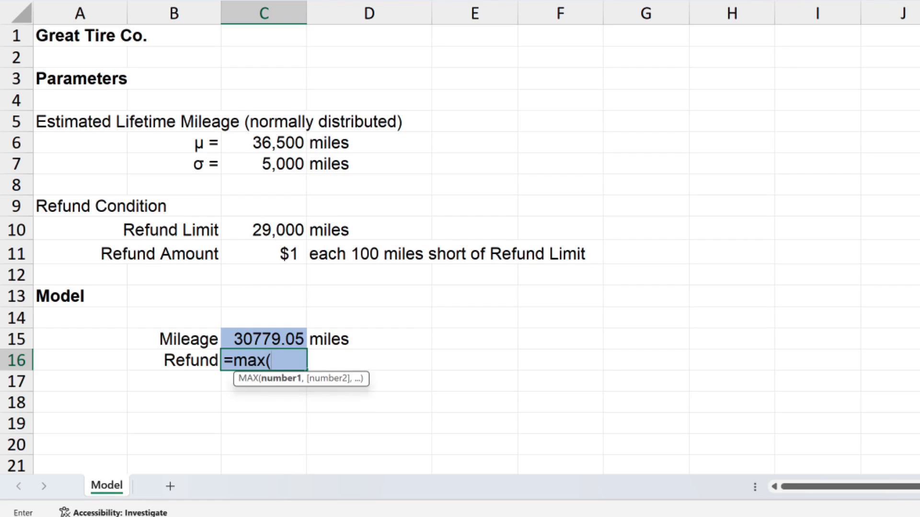
type("0,")
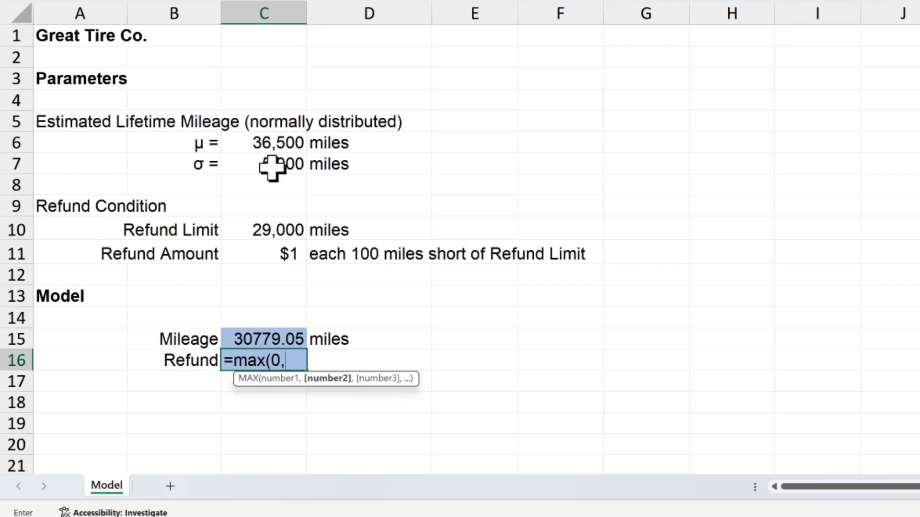
type("(")
left_click(270, 231)
type("-")
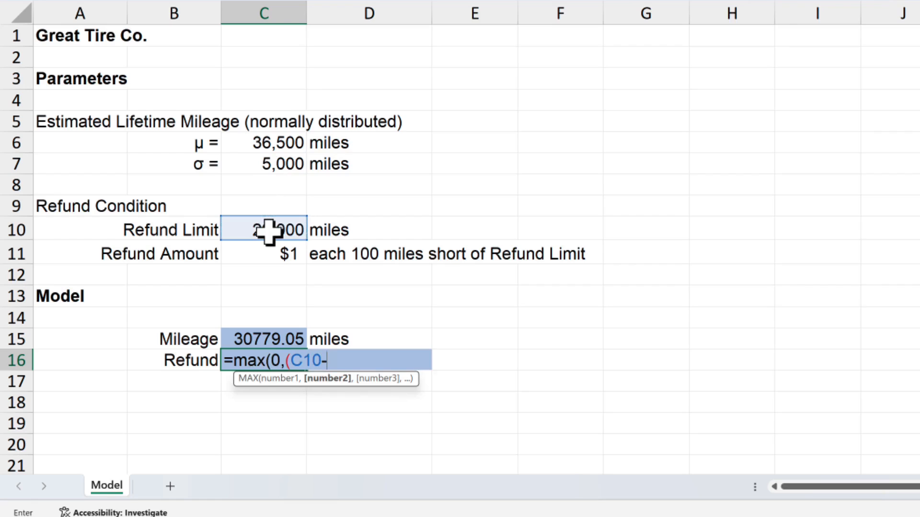
left_click(254, 335)
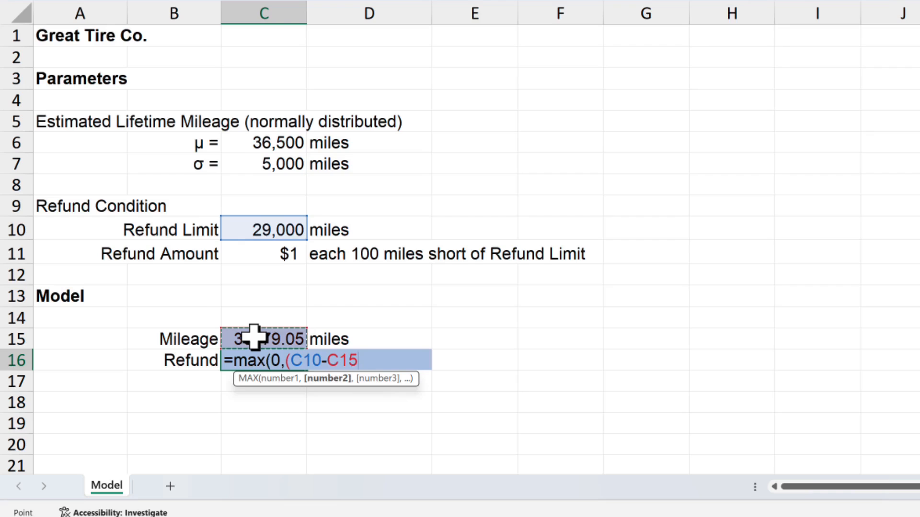
type(")/100")
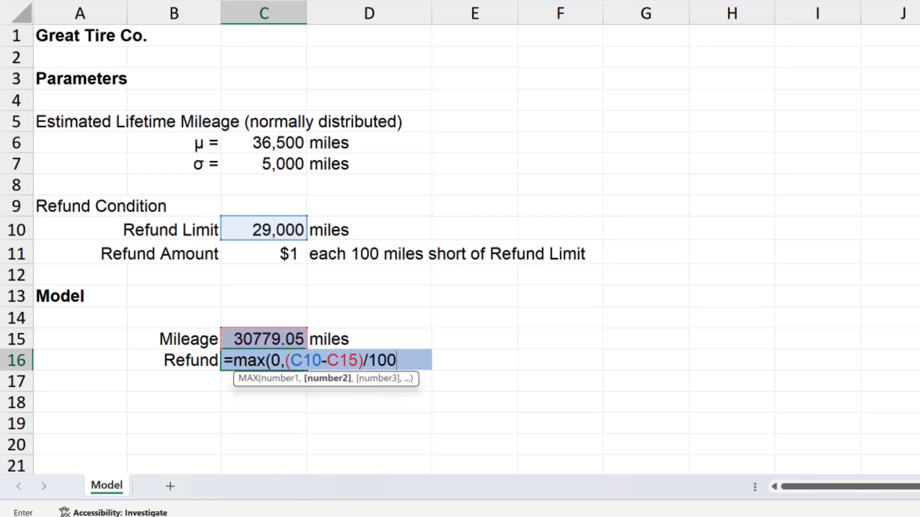
type(")")
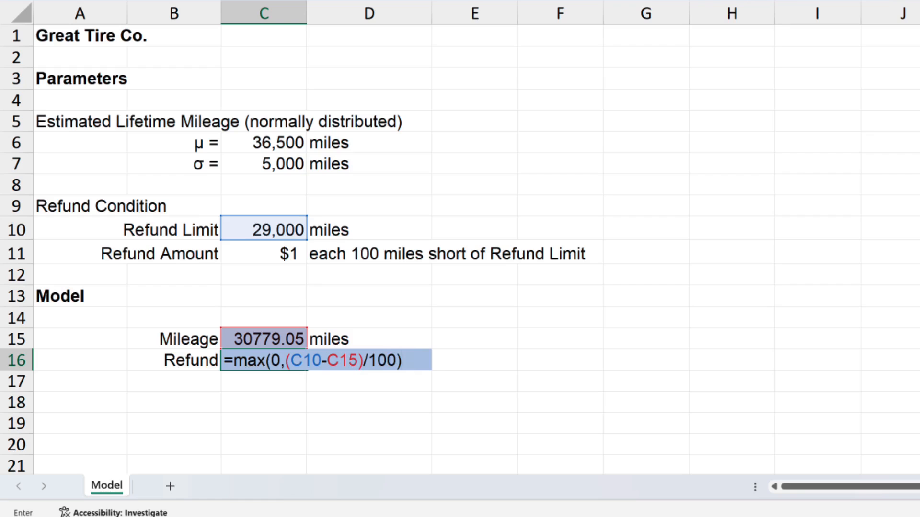
key("Return")
Step: Format the Refund value in C16 as Currency
key("Up")
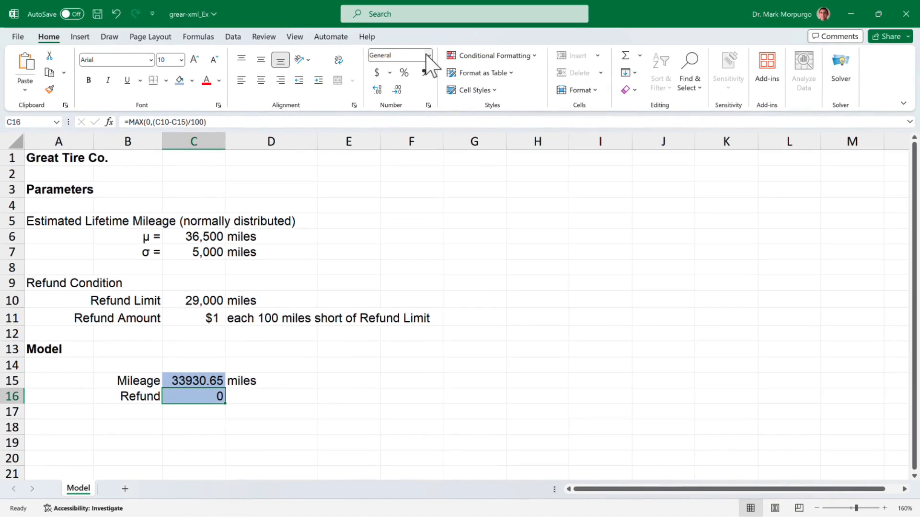
left_click(430, 56)
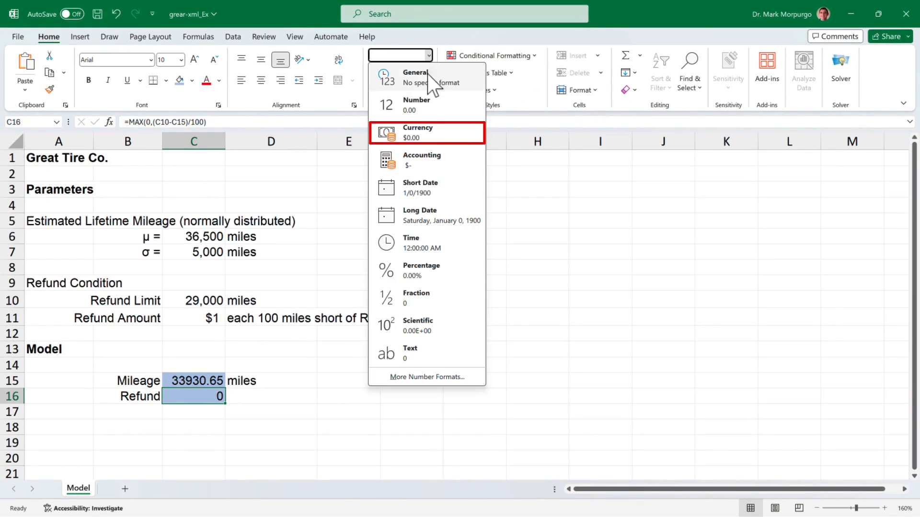
left_click(427, 134)
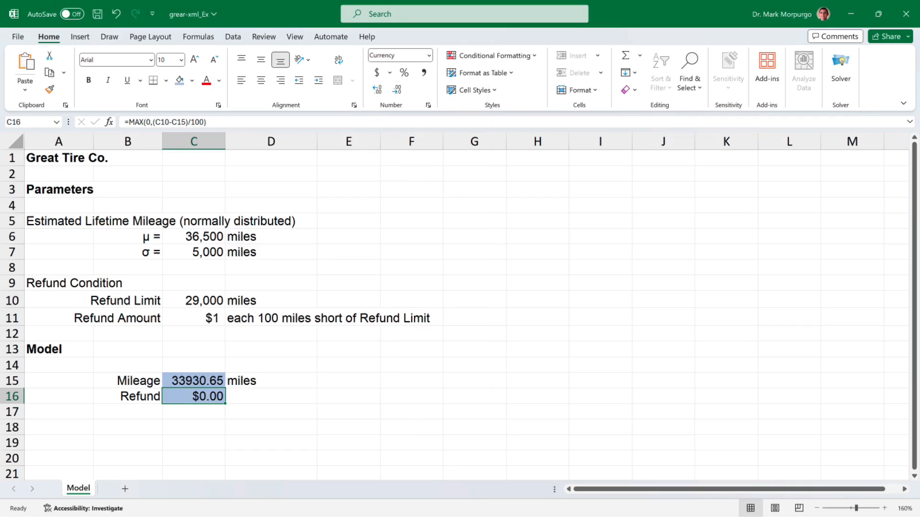
Step: Format the Mileage value in C15 with a thousands separator and no decimal places
key("shift+Return")
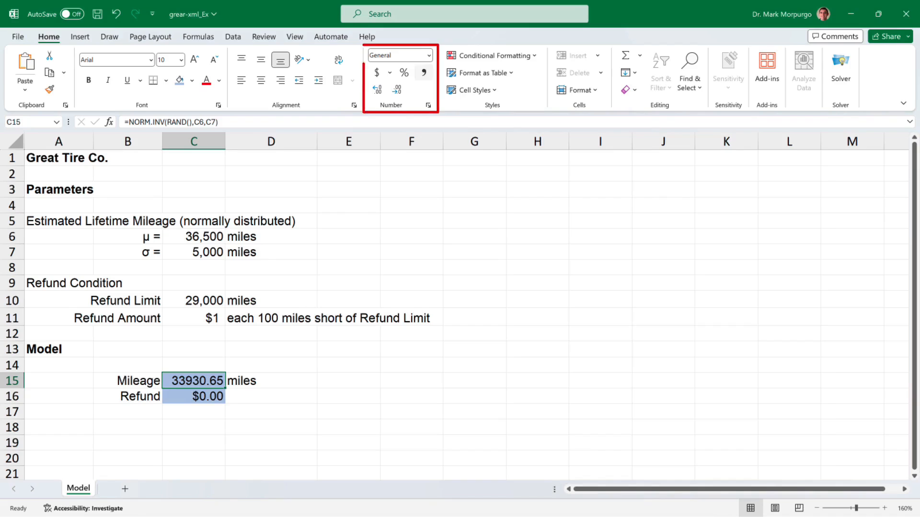
left_click(423, 73)
left_click(396, 89)
left_click(397, 90)
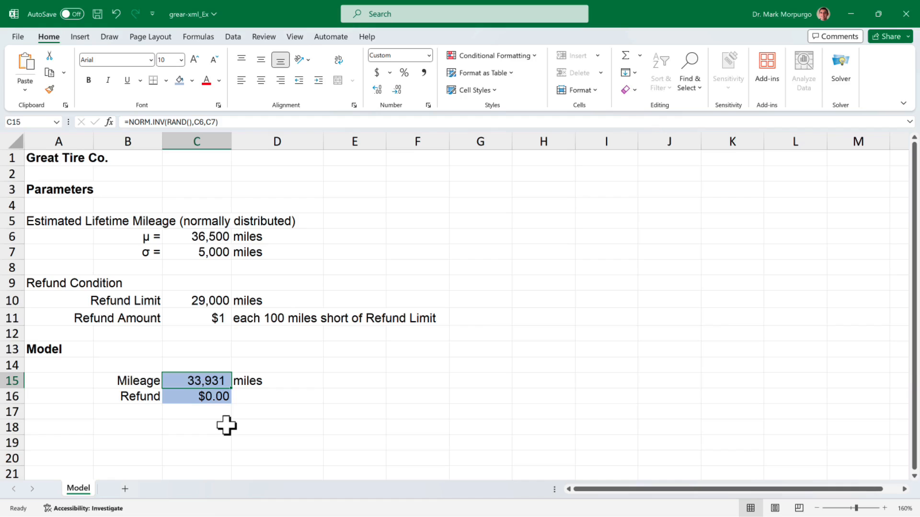
Step: Recalculate the worksheet repeatedly to check how the random mileage and the refund vary
key("F9")
key("F9")
key("F9")
key("F9")
key("F9")
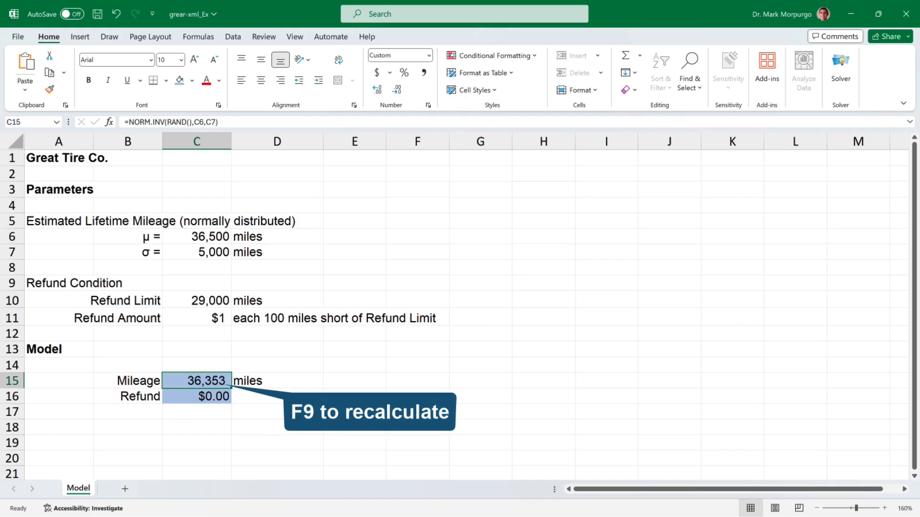
key("F9")
key("F9")
key("F9")
key("F9")
key("F9")
key("F9")
key("F9")
key("F9")
key("F9")
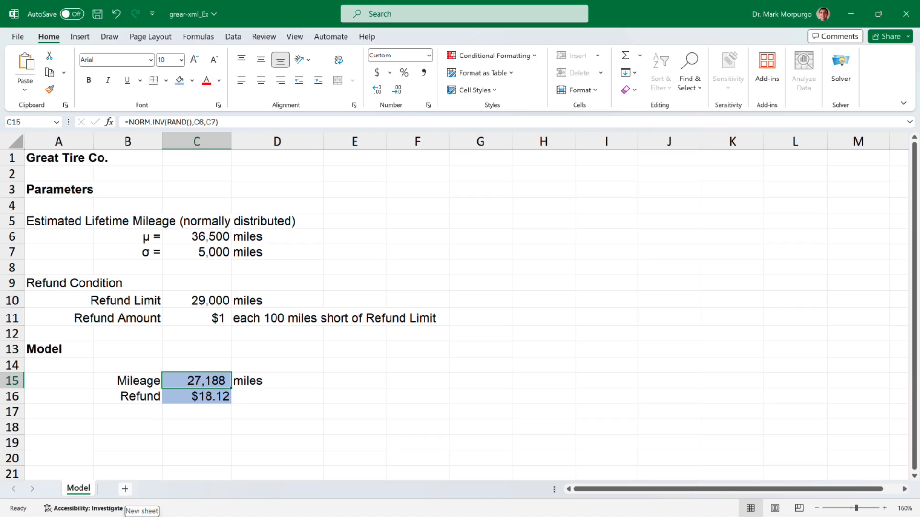
Step: Enter the labels "Promotion Cost" in B18 and "Prob. Promo > $25" in B19, and right-align both
left_click(127, 428)
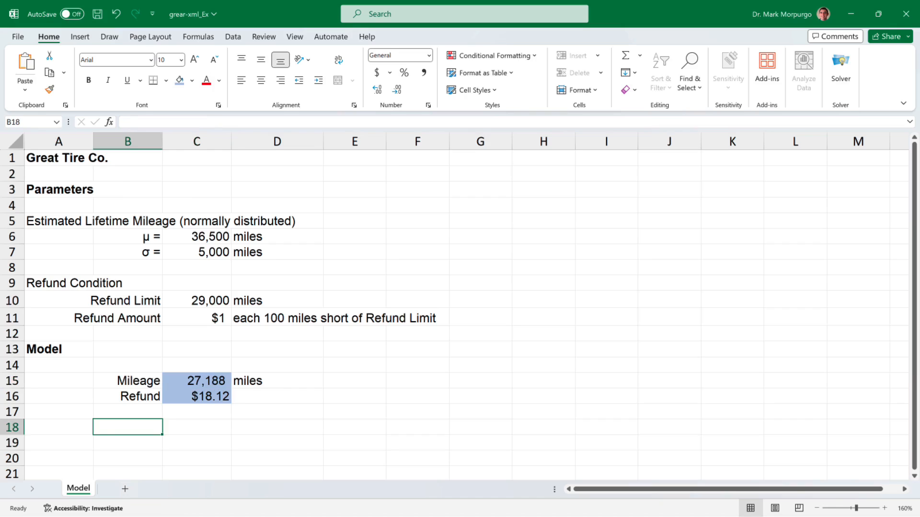
type("Promotion")
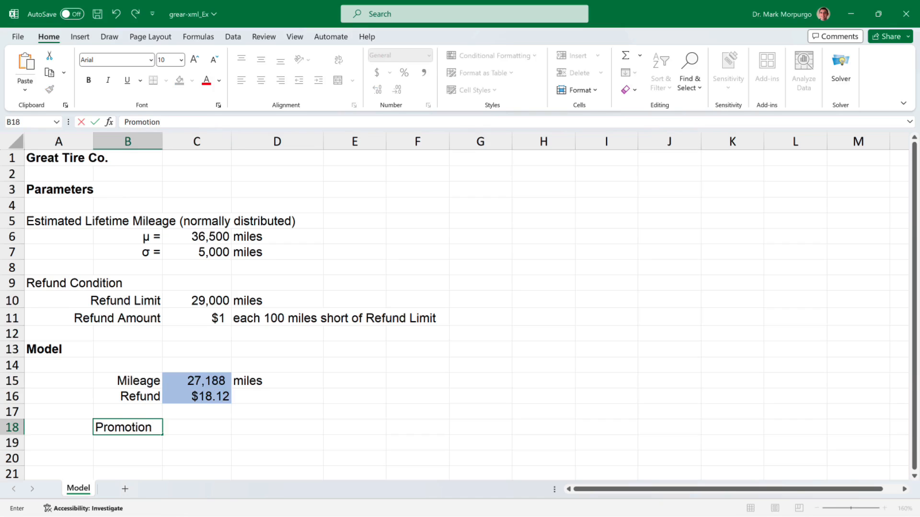
type(" Cost")
key("Return")
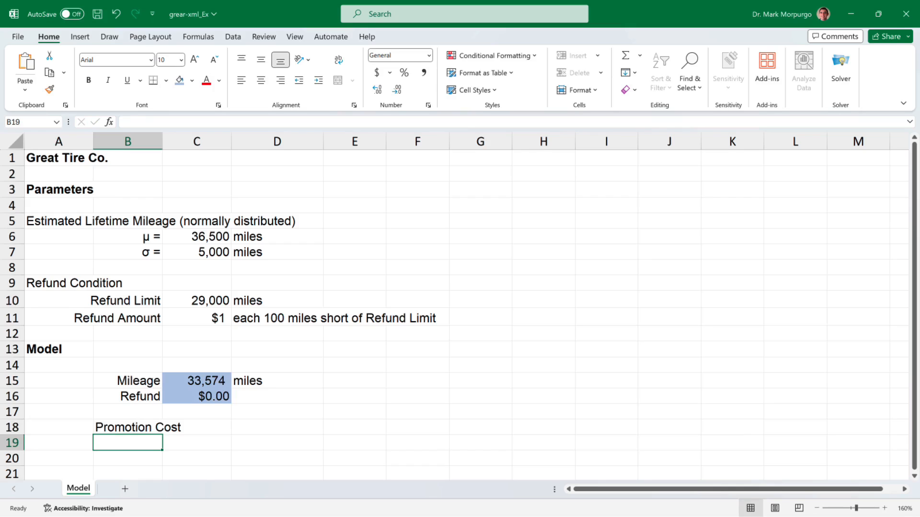
type("Prob. P")
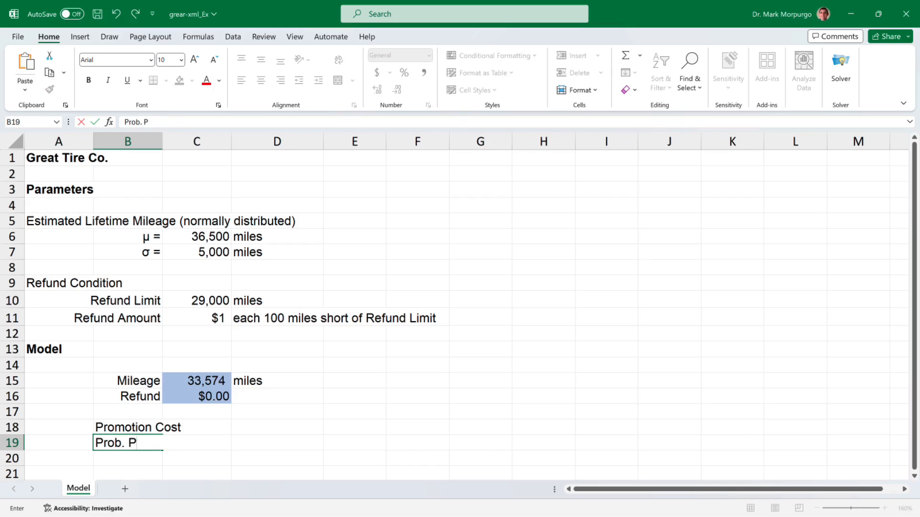
type("romo > $25")
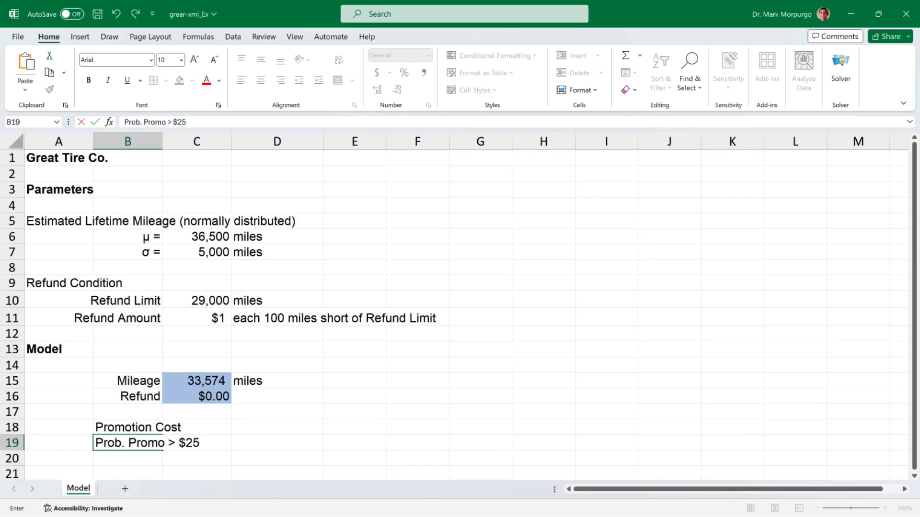
left_click_drag(130, 443, 130, 428)
left_click(280, 80)
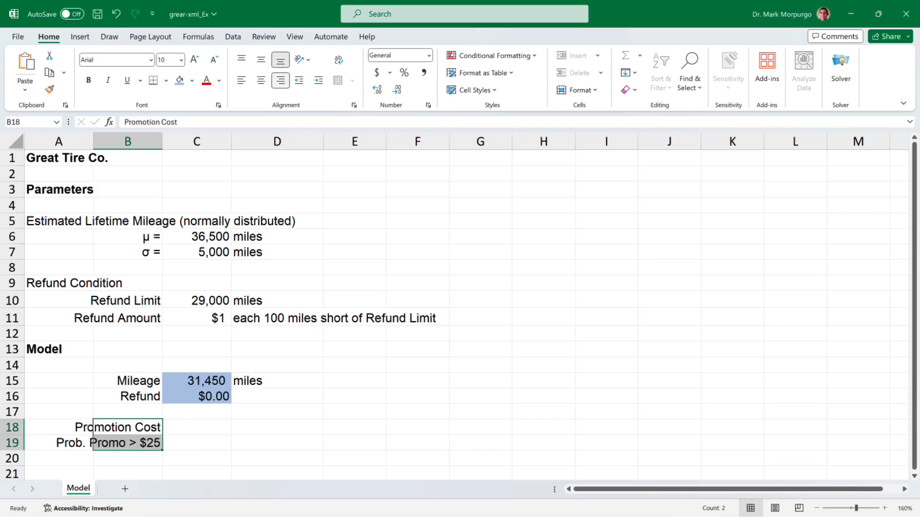
Step: Fill the output cells C18:C19 with light green and enter the unit "per tire" in D18
left_click_drag(202, 428, 199, 442)
left_click(191, 80)
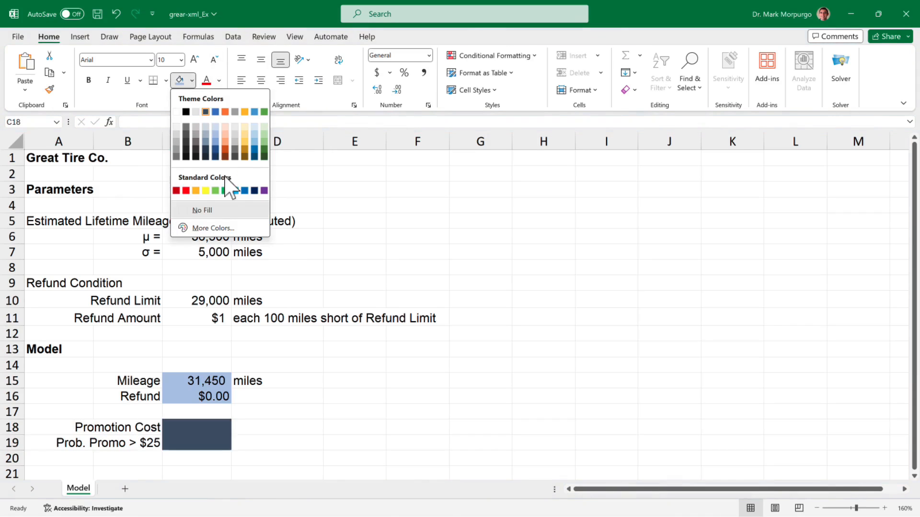
left_click(216, 191)
left_click(251, 429)
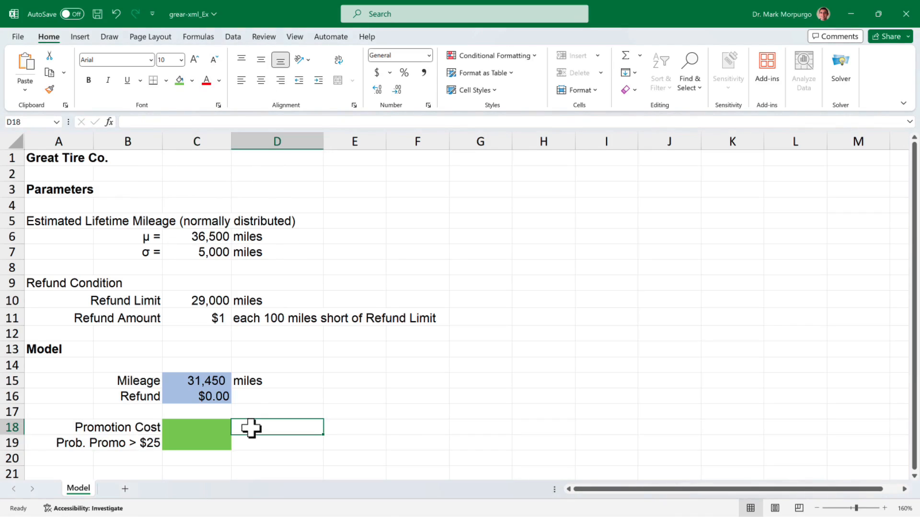
type("per tire")
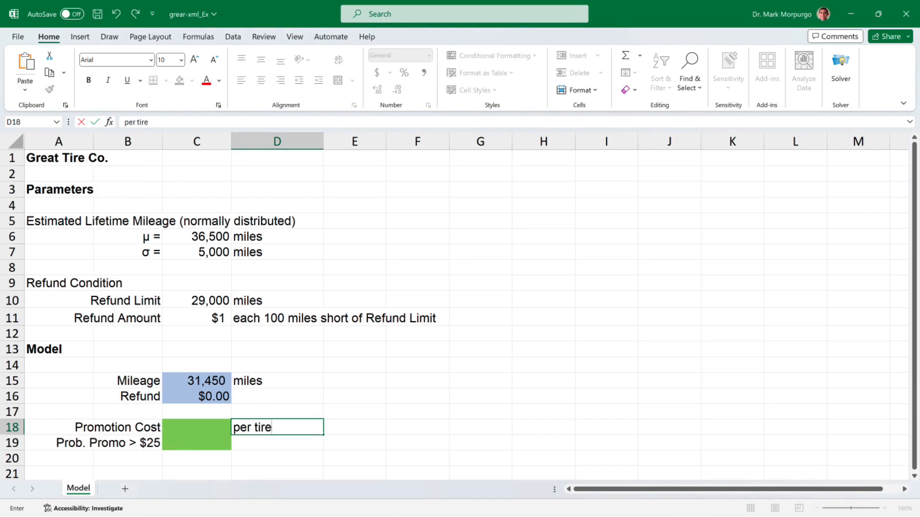
key("Return")
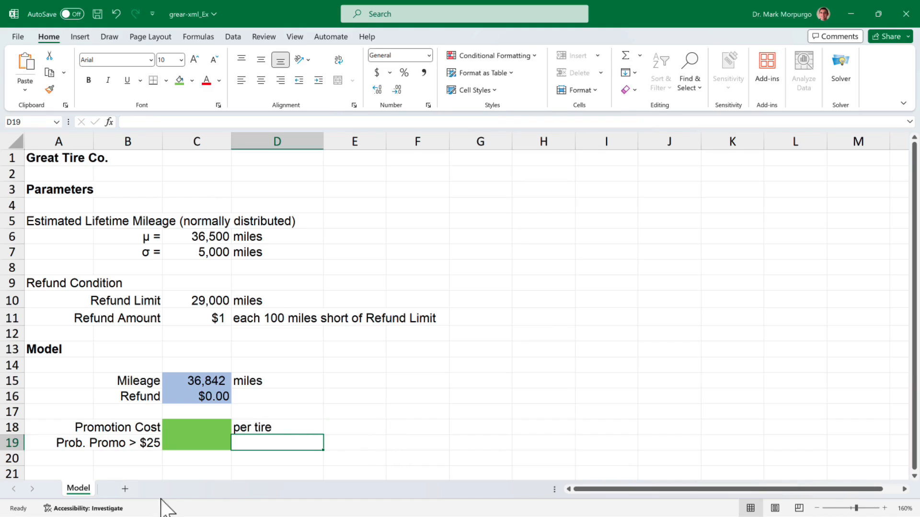
Step: Add a new worksheet after Model and name it "Trials"
left_click(125, 489)
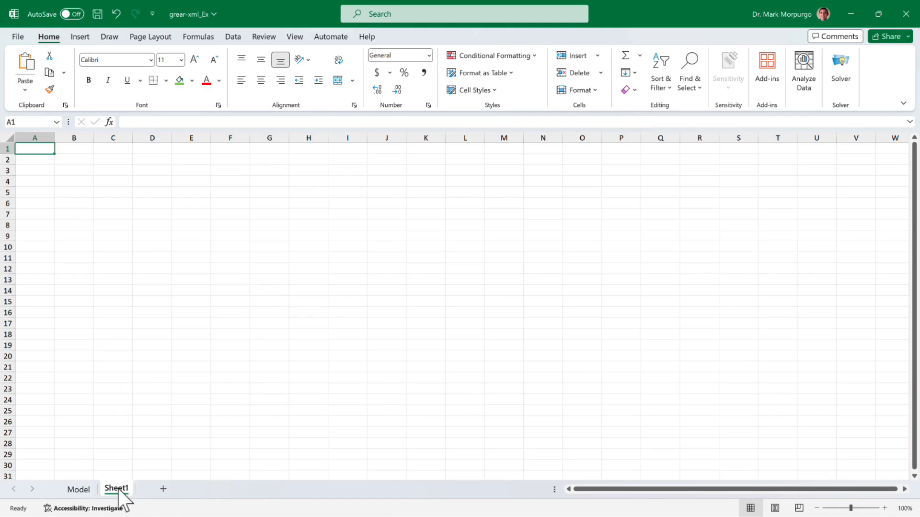
double_click(118, 490)
type("Trials")
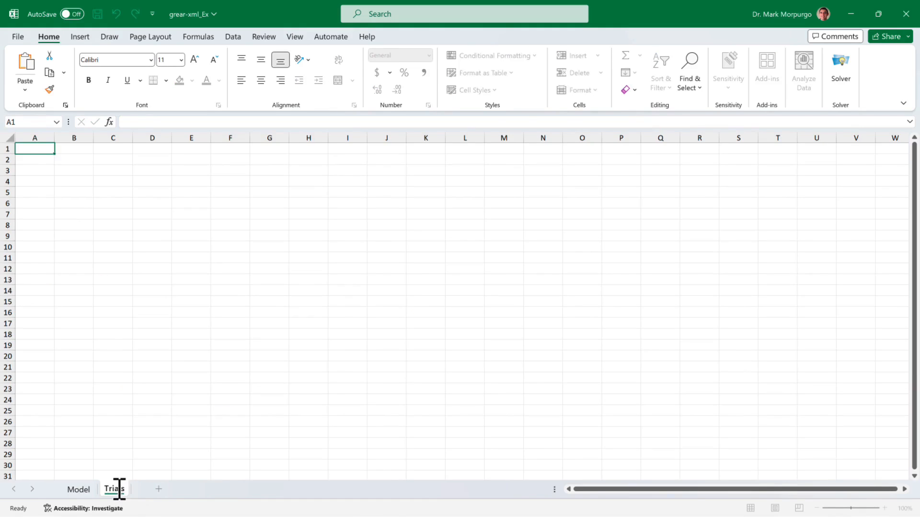
key("Return")
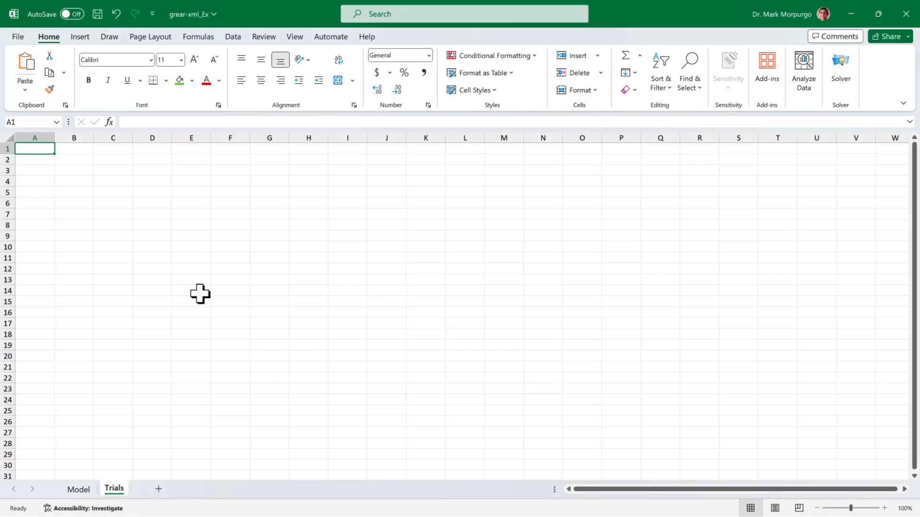
Step: Enter the bold column headers "Trial" in A1 and "Refund($)" in B1 of the Trials sheet
type("Trial")
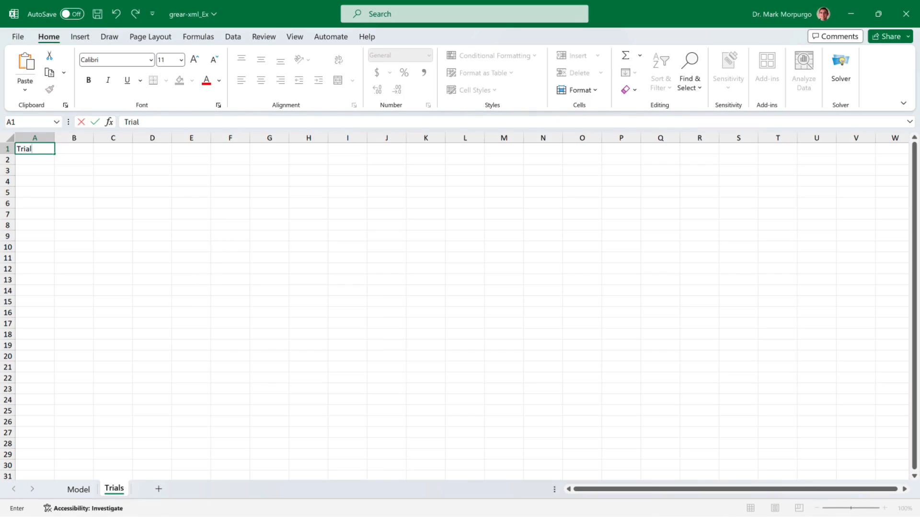
key("Tab")
type("Ref")
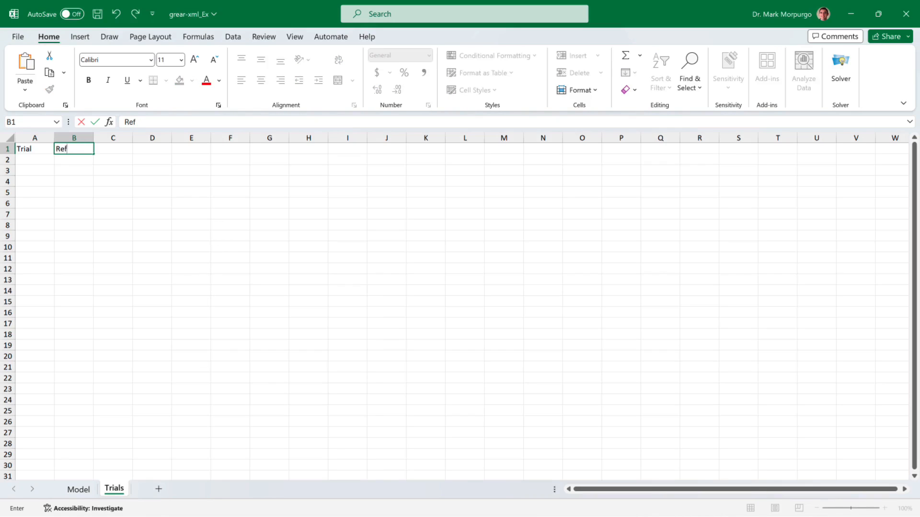
type("und($)")
key("Return")
key("Up")
key("shift+Right")
key("ctrl+b")
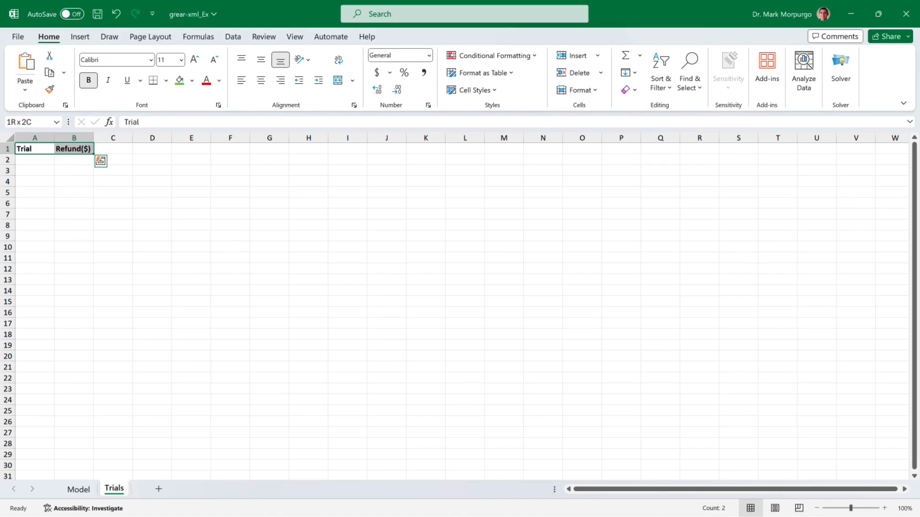
Step: Number the trials from 1 to 1000 in cells A2:A1001 by extending the series 1, 2
left_click(884, 508)
left_click(884, 509)
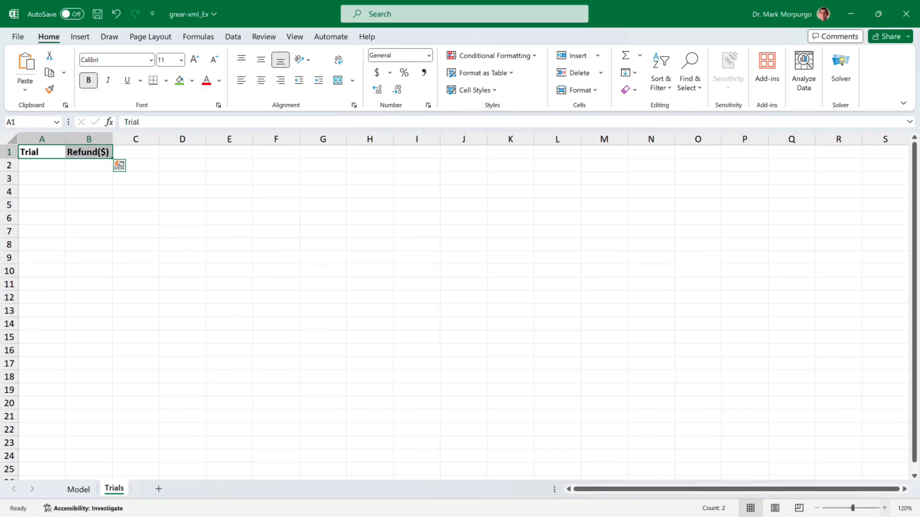
left_click(884, 509)
left_click(884, 508)
left_click(885, 509)
left_click(885, 509)
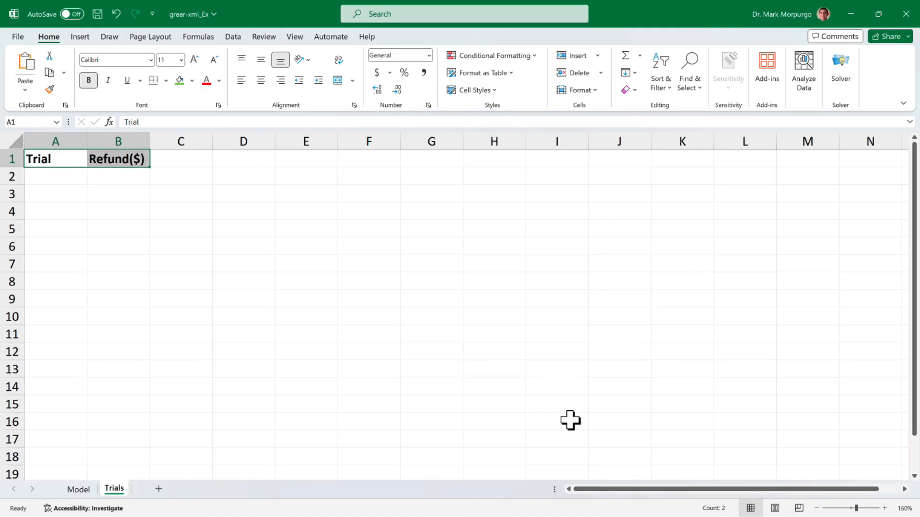
left_click(362, 317)
left_click(67, 177)
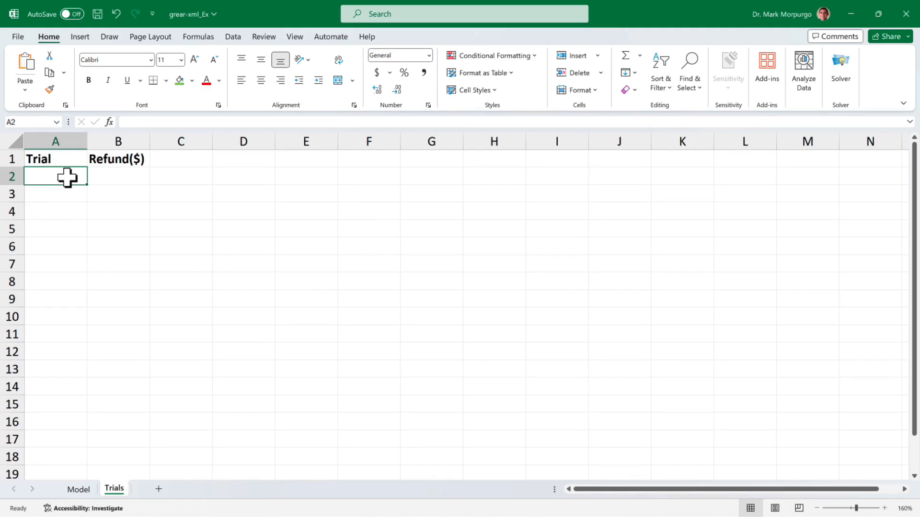
type("1")
key("Return")
type("2")
key("Return")
left_click_drag(67, 178, 54, 268)
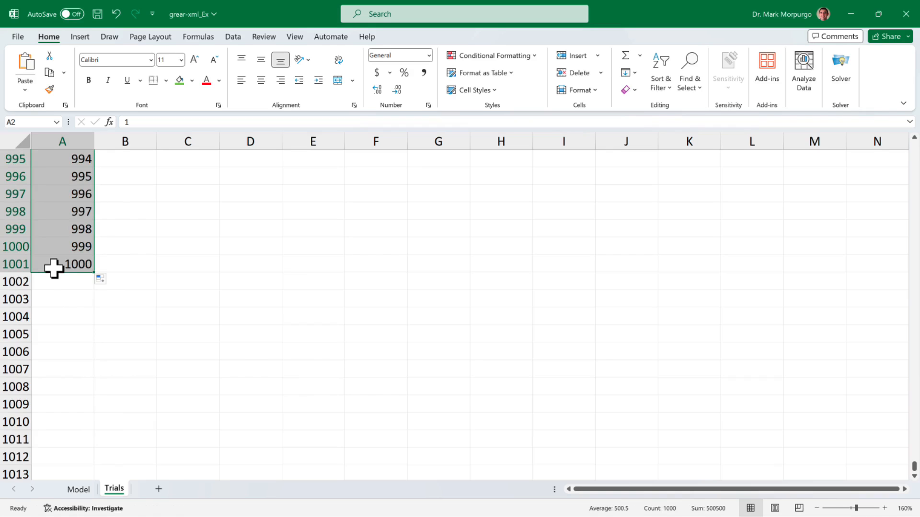
left_click(54, 268)
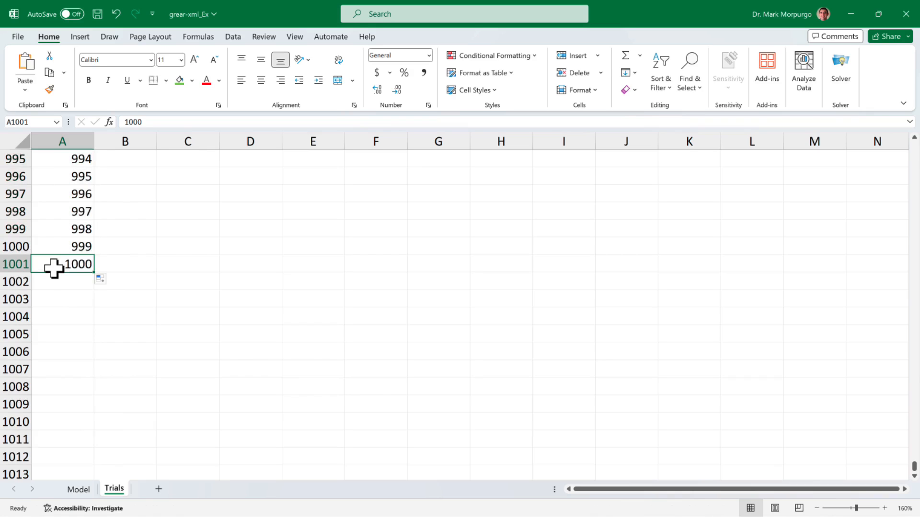
Step: Link B2 on the Trials sheet to the Refund cell with the formula =Model!C16
left_click_drag(914, 472, 914, 146)
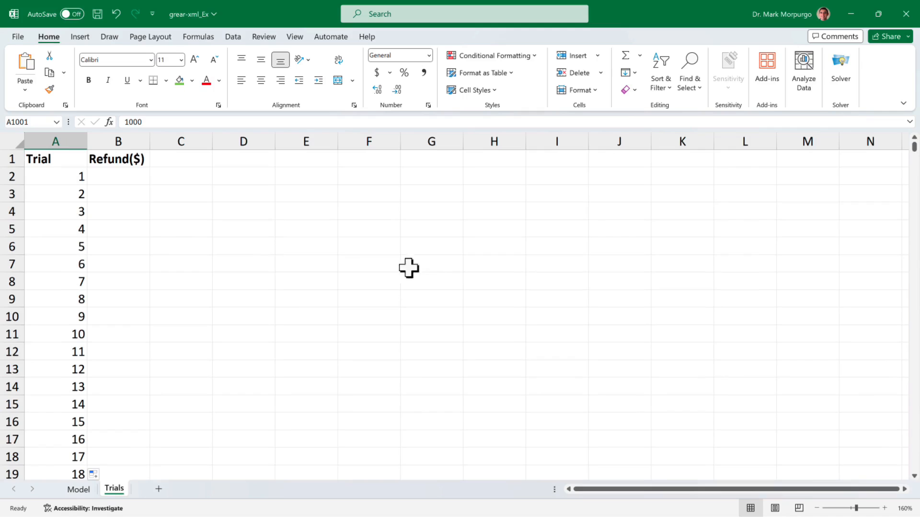
left_click(132, 178)
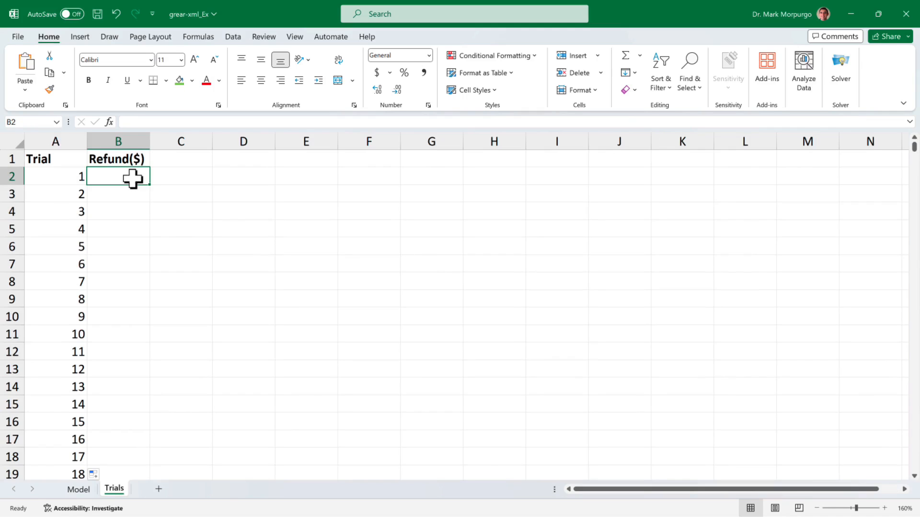
type("=")
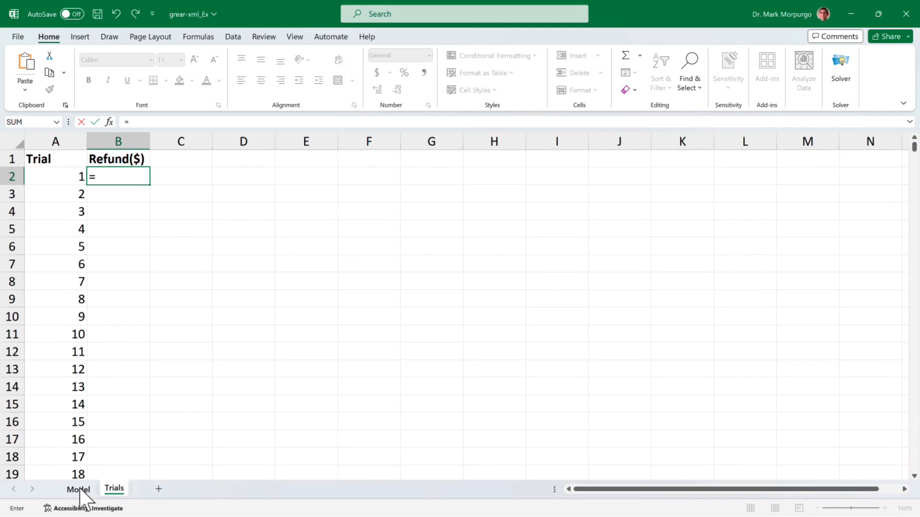
left_click(78, 490)
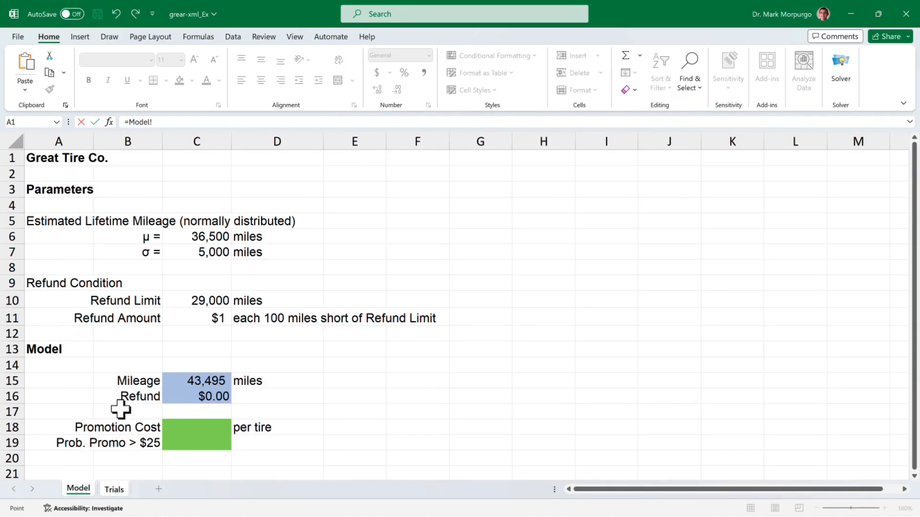
left_click(197, 396)
key("Return")
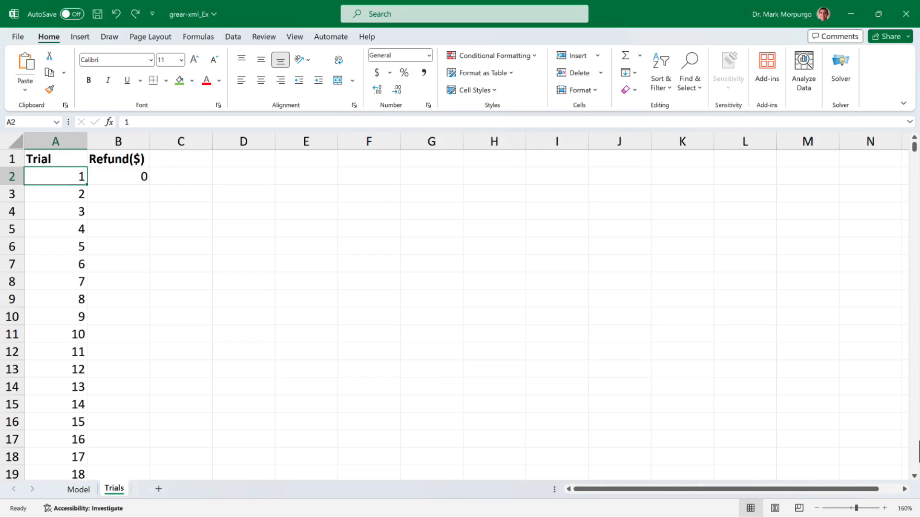
Step: Create a what-if Data Table over A2:B1001 with A1 as the column input cell to simulate the refund for every trial
scroll(106, 331, "down", 20)
scroll(105, 332, "down", 20)
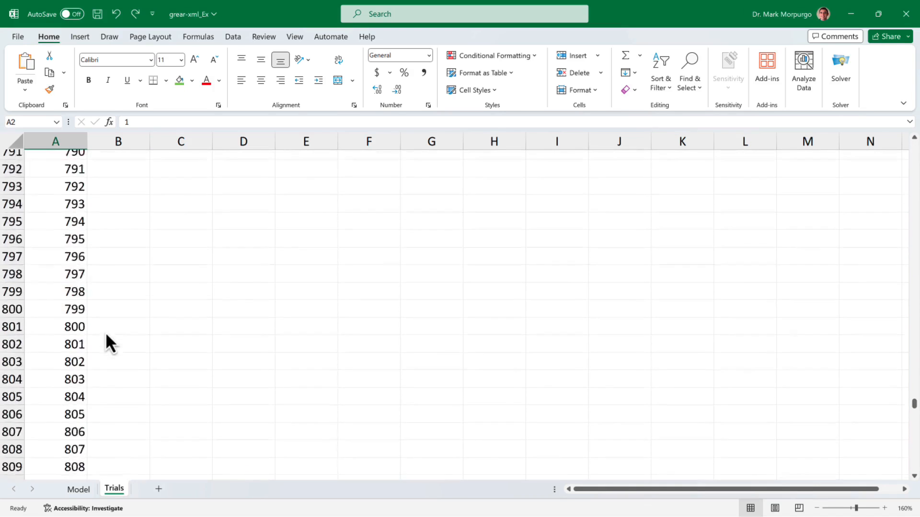
left_click(123, 224, "shift")
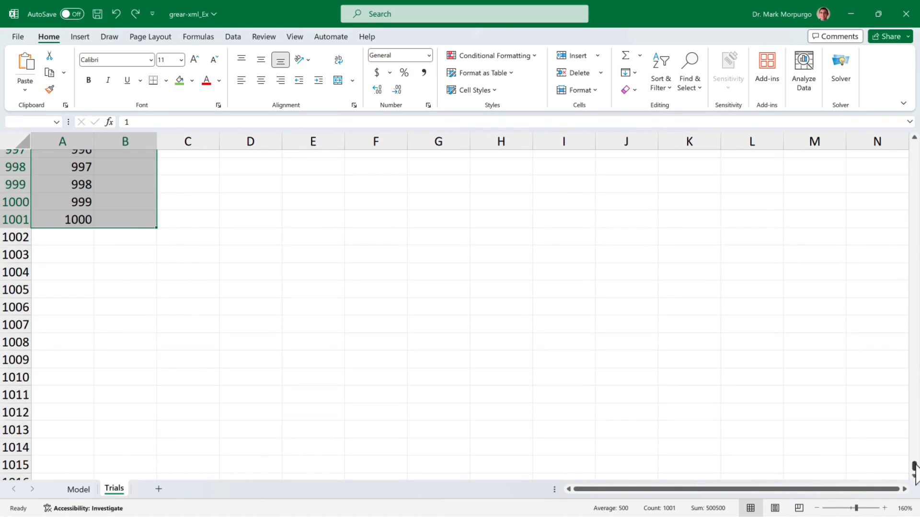
scroll(232, 281, "up", 20)
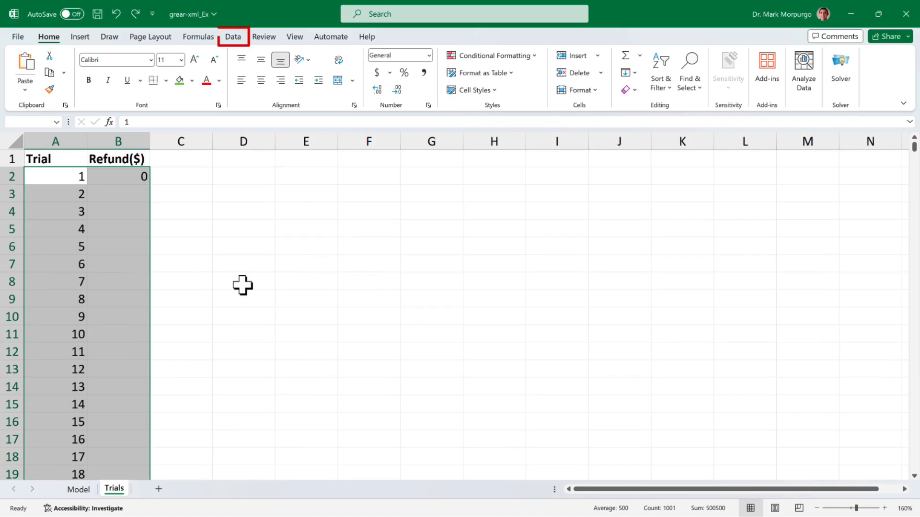
left_click(232, 40)
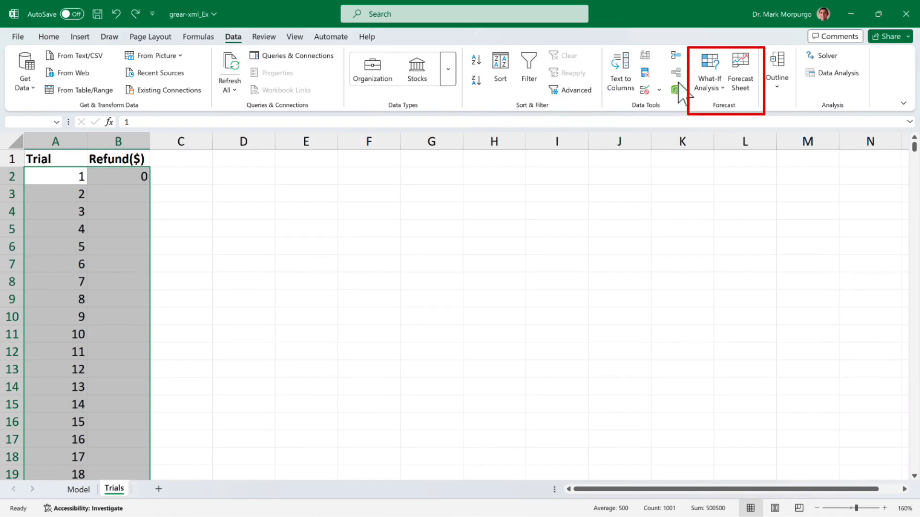
left_click(709, 88)
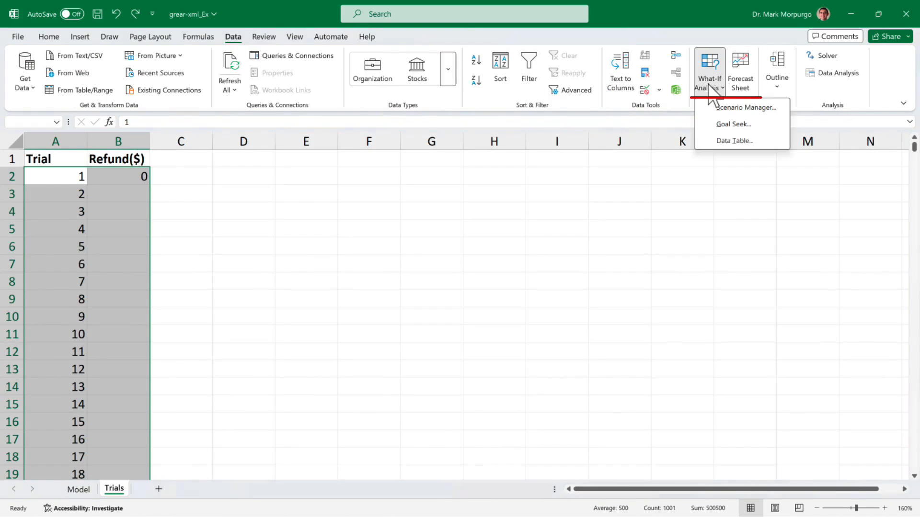
left_click(736, 141)
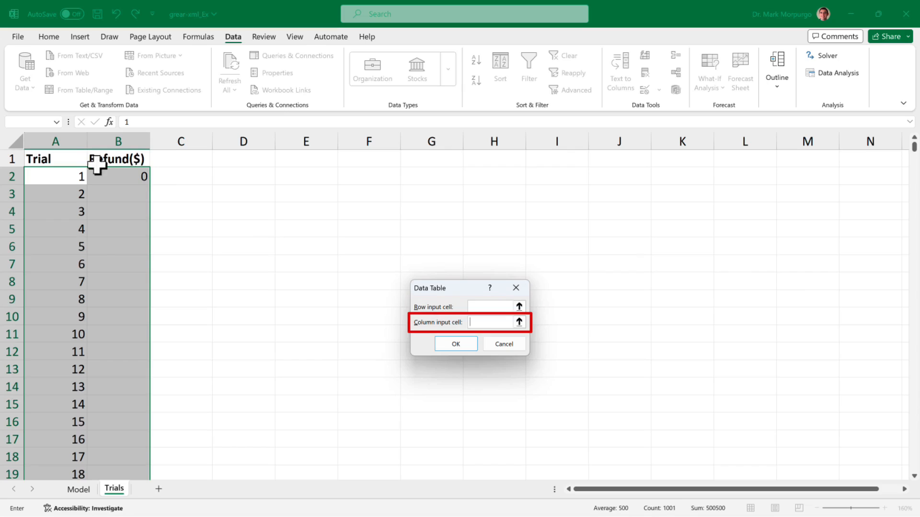
left_click(64, 160)
left_click(456, 344)
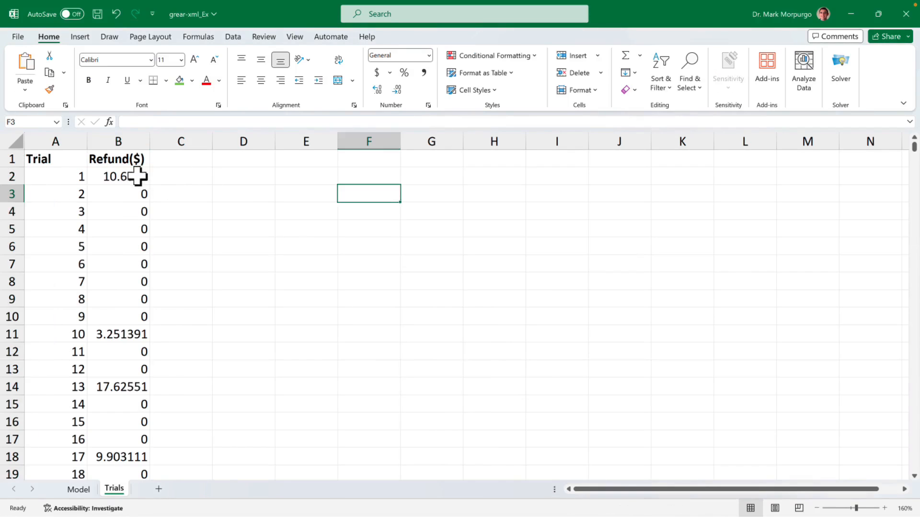
Step: Format the refund results in B2:B1001 of the Trials sheet as numbers with no decimal places
left_click(139, 179)
scroll(160, 269, "down", 20)
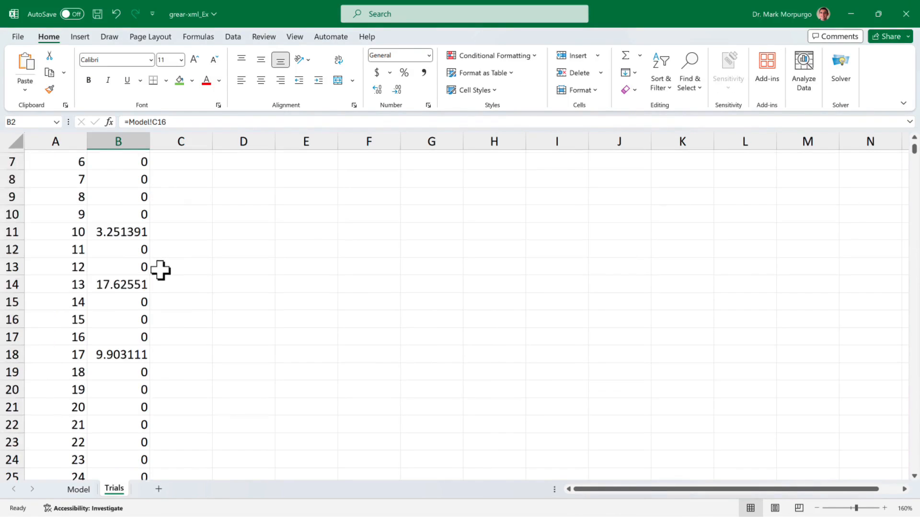
left_click(142, 328, "shift")
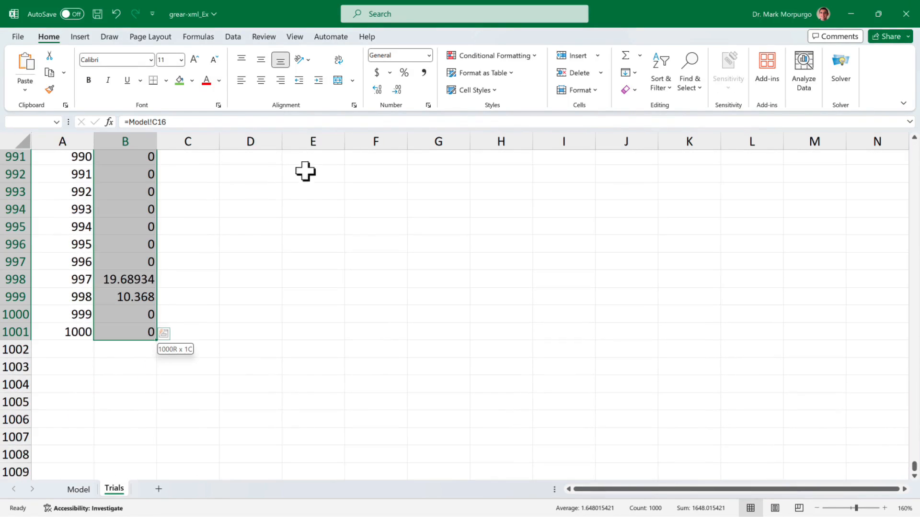
left_click(397, 90)
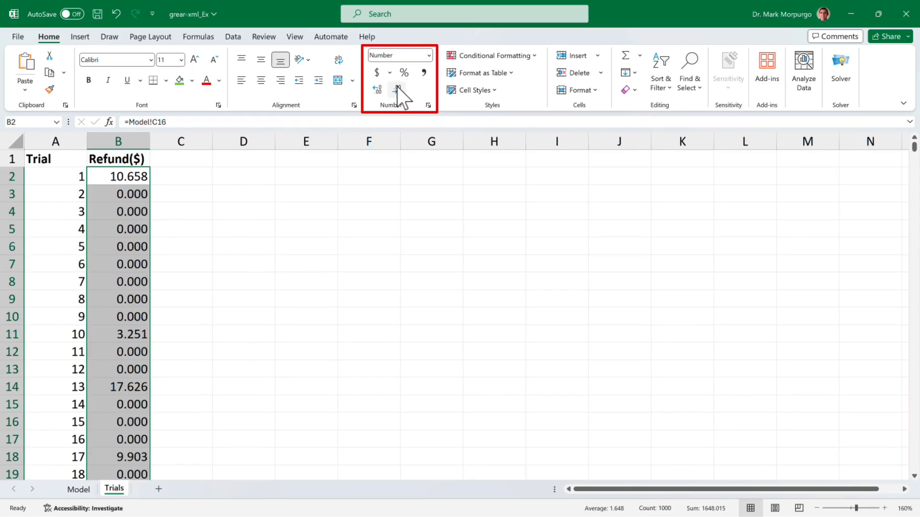
left_click(397, 90)
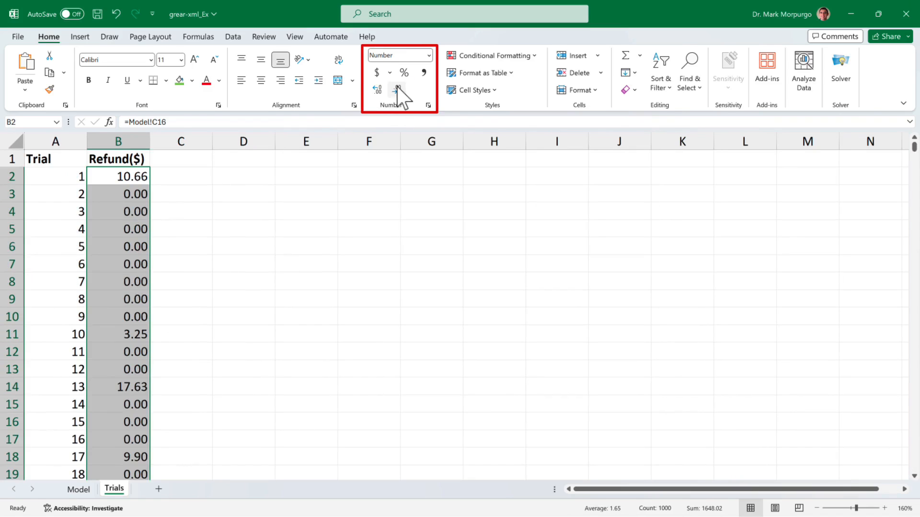
left_click(397, 90)
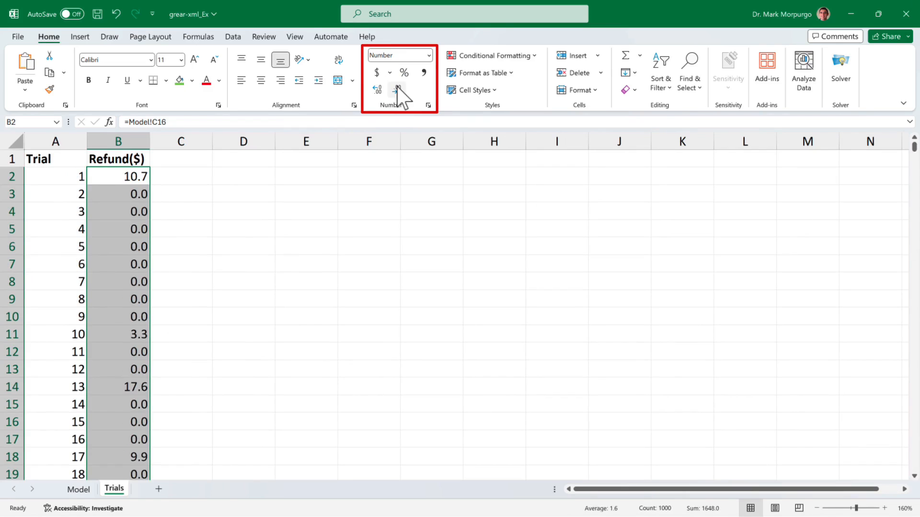
left_click(397, 90)
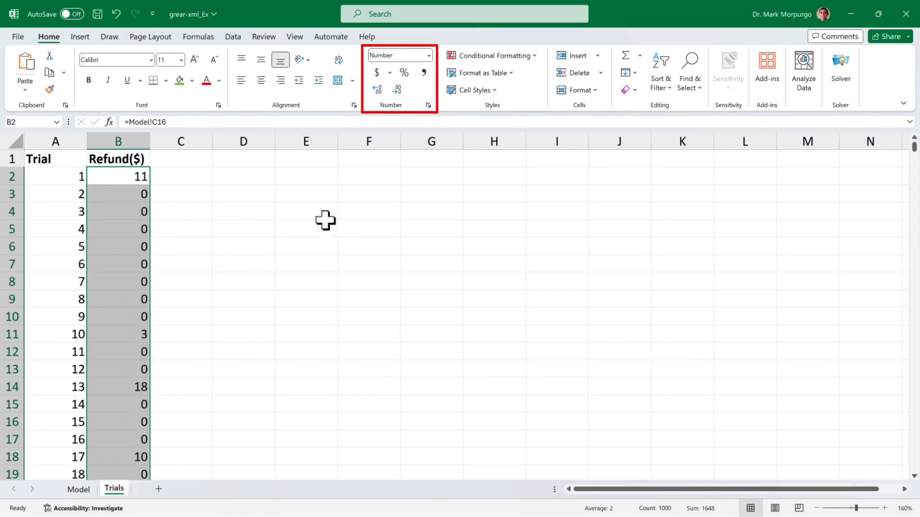
left_click(314, 243)
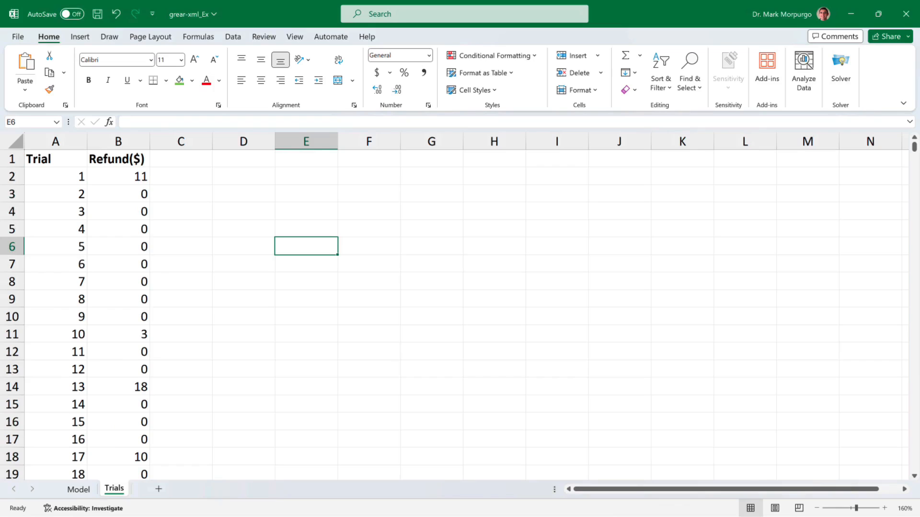
Step: Calculate the Promotion Cost per tire in C18 of the Model sheet with =AVERAGE(Trials!B2:B1001)
left_click(78, 489)
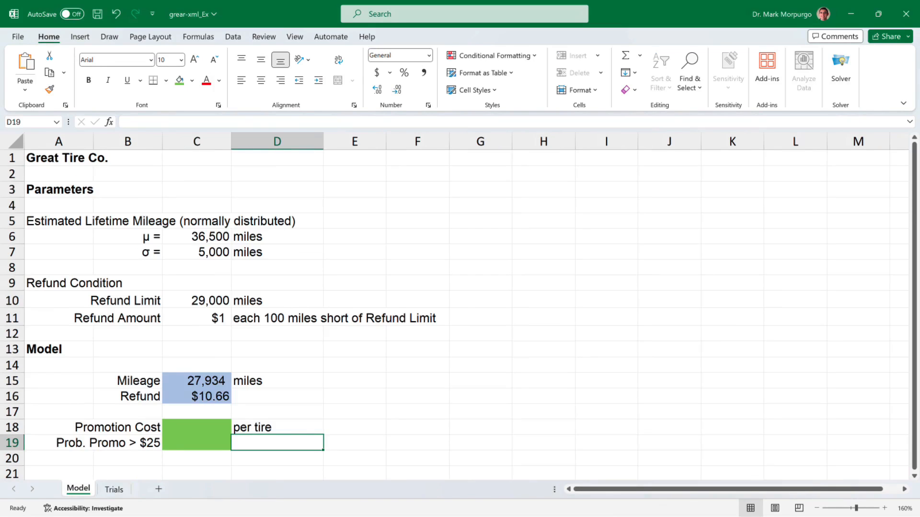
left_click(197, 427)
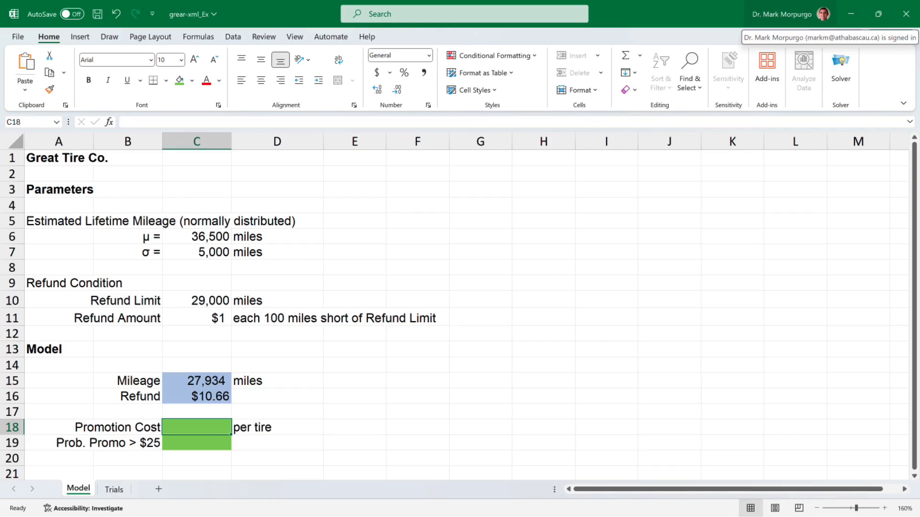
type("=")
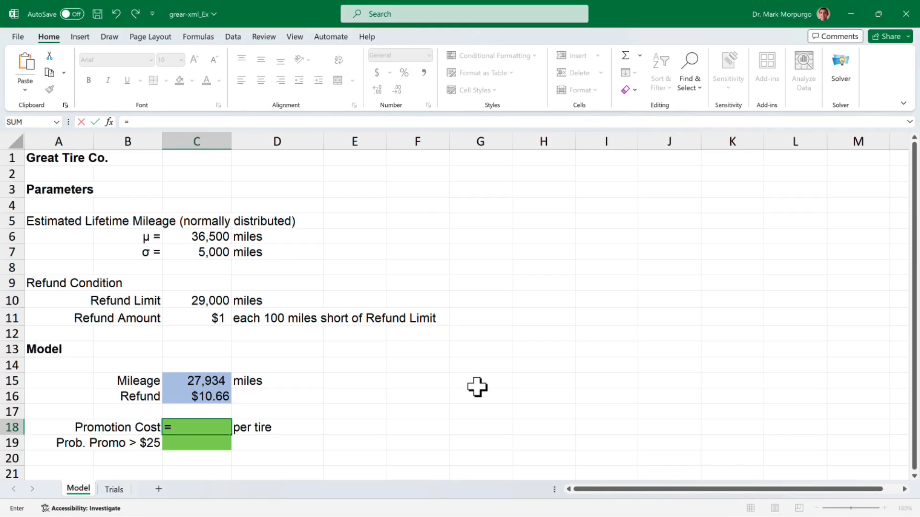
type("average")
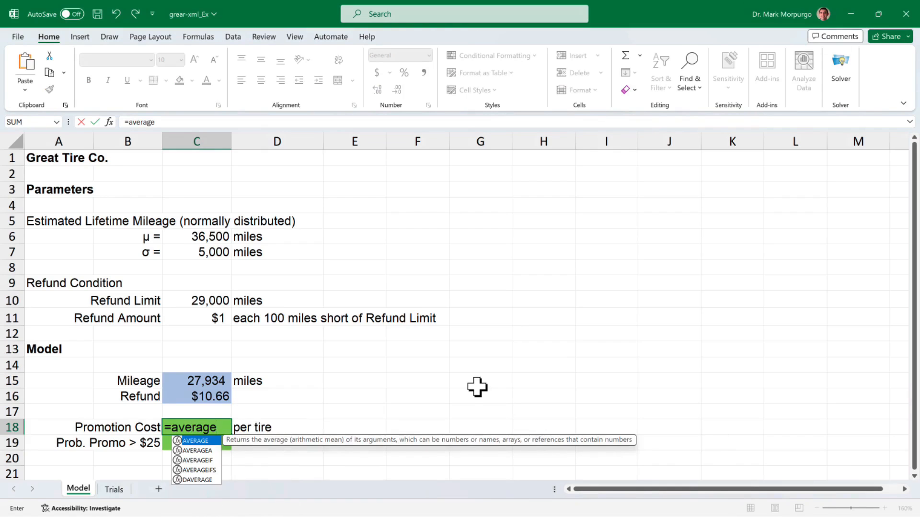
key("Tab")
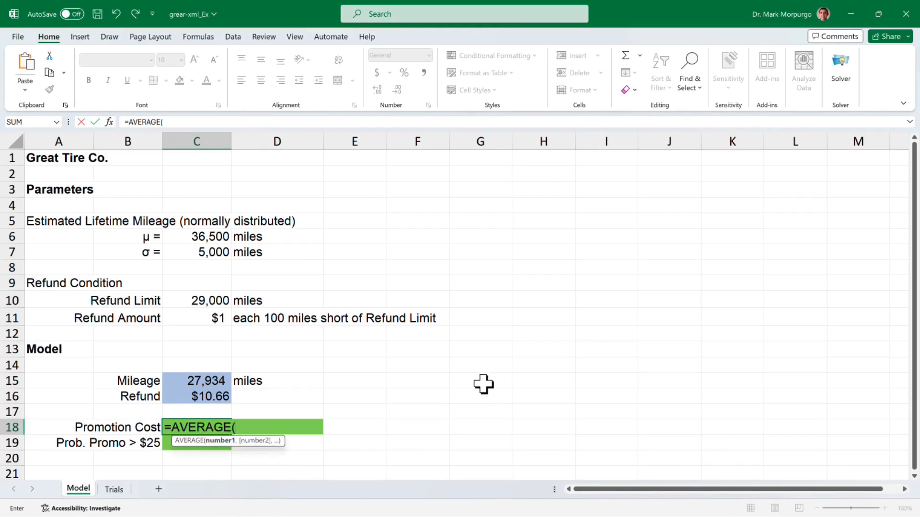
left_click(115, 489)
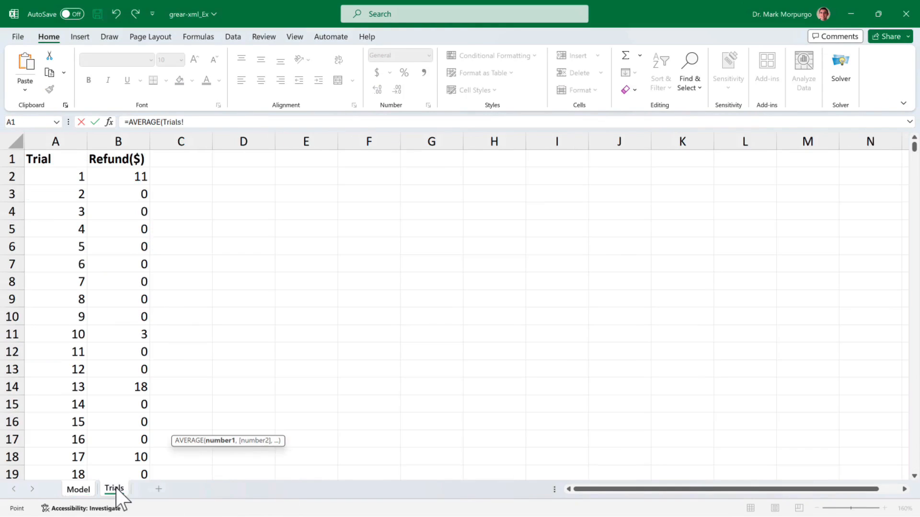
left_click(122, 180)
scroll(123, 254, "down", 20)
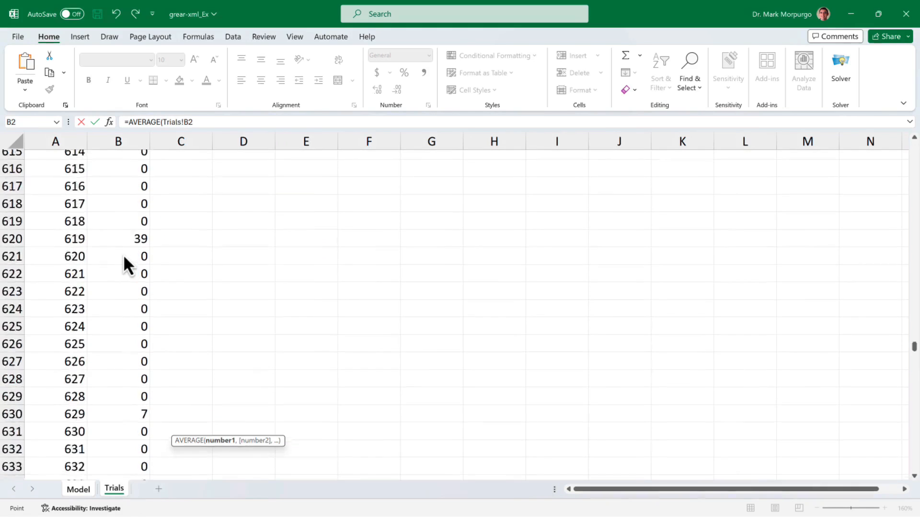
scroll(122, 255, "down", 13)
left_click(135, 280, "shift")
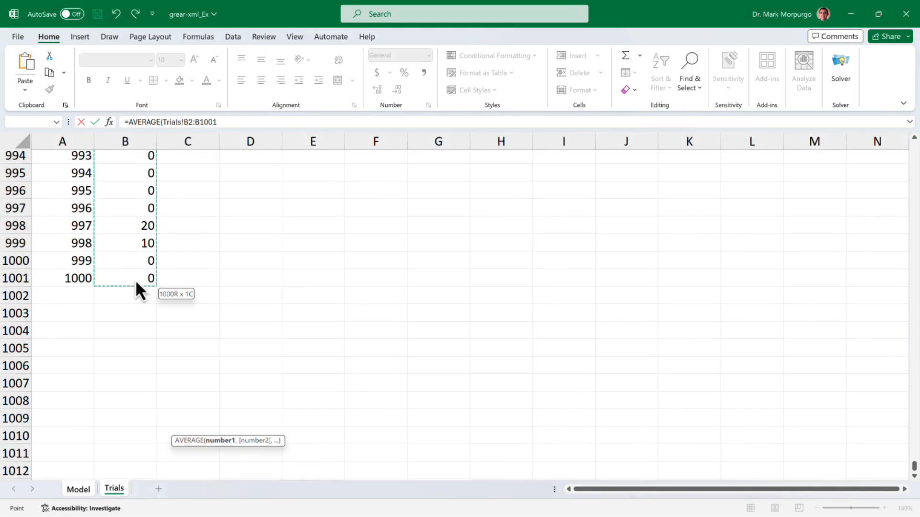
key("Return")
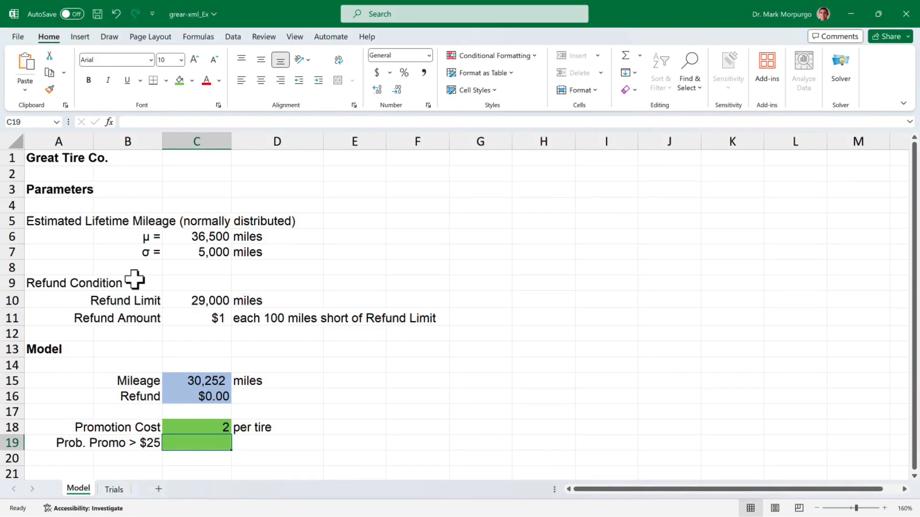
Step: Apply the Currency number format to the Promotion Cost in C18
key("Up")
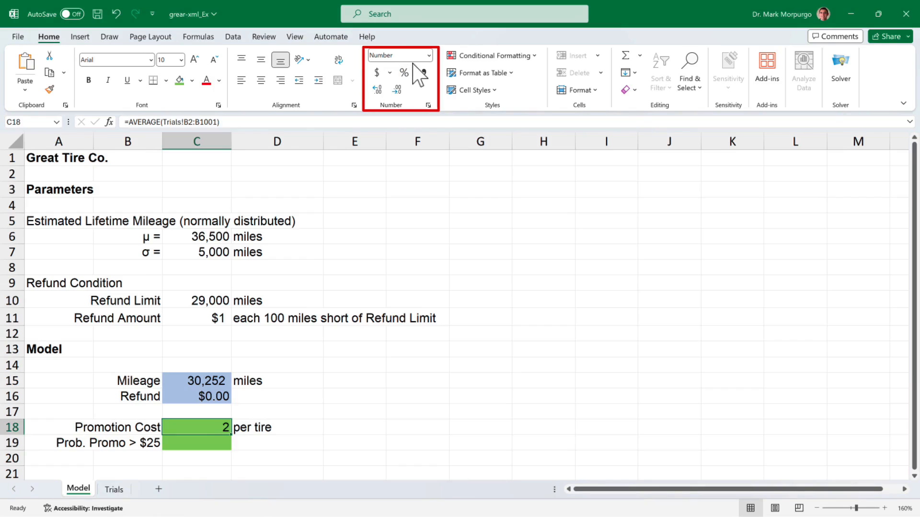
left_click(429, 56)
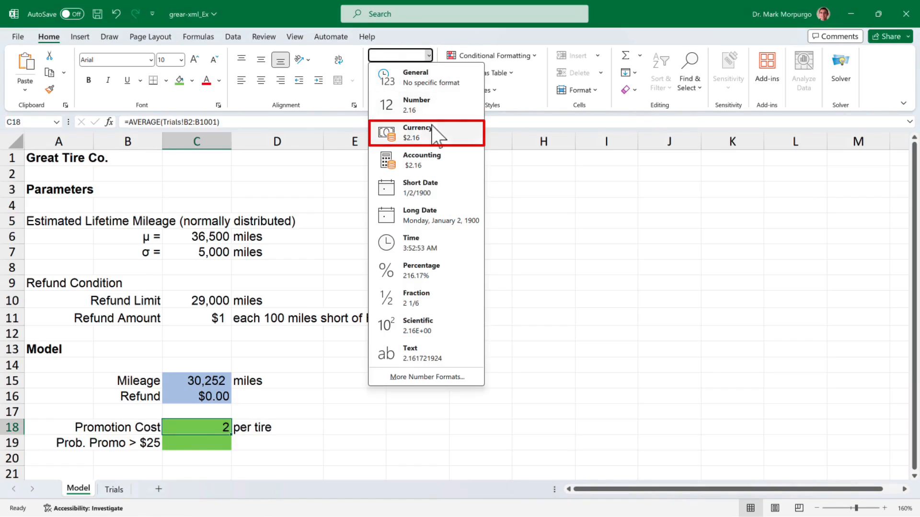
left_click(417, 132)
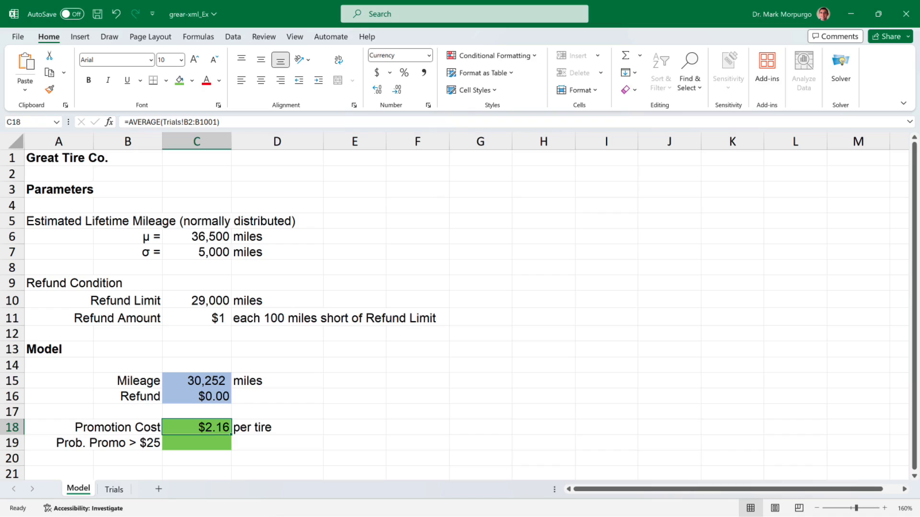
Step: Begin the Prob. Promo > $25 formula in C19 with =COUNTIF(Trials!B2:B1001,">25") followed by a division sign
left_click(197, 443)
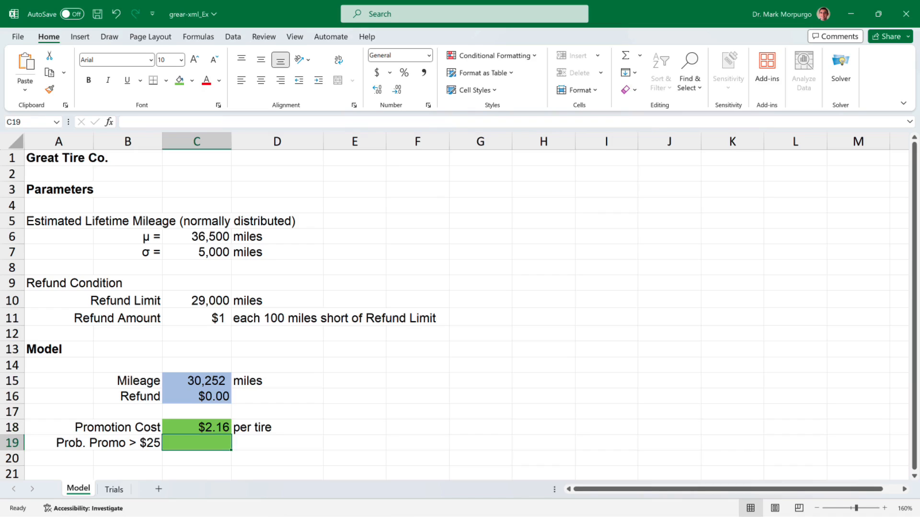
type("=")
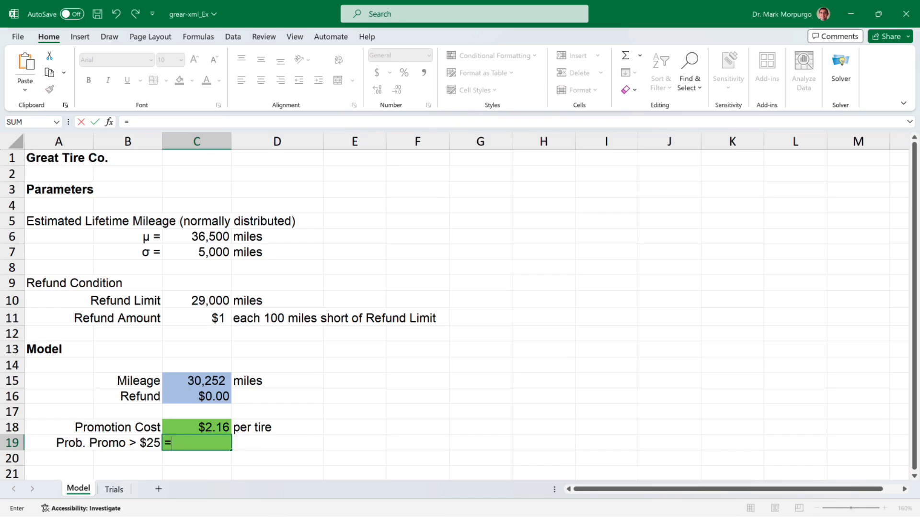
type("counti")
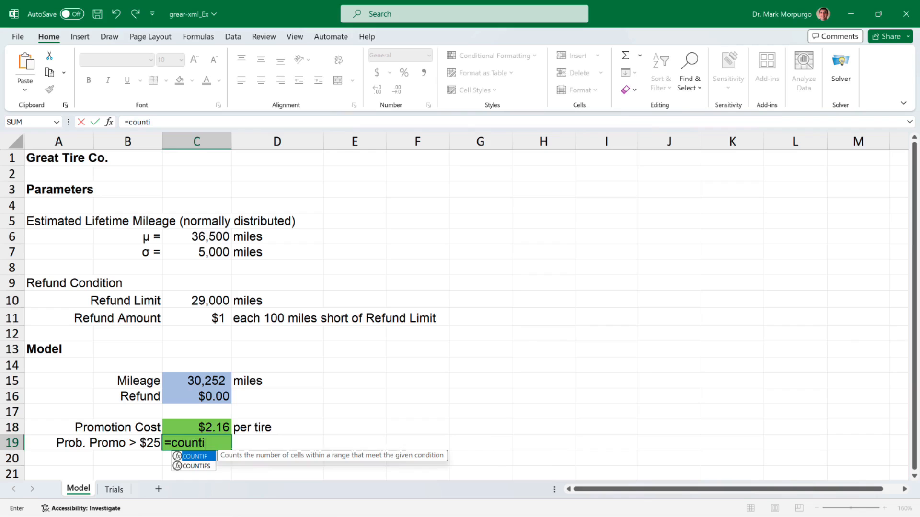
key("Tab")
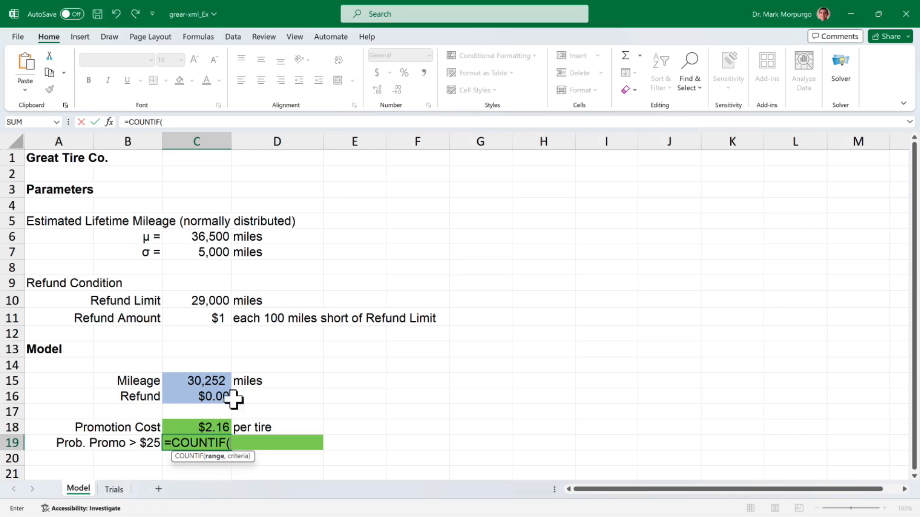
left_click(114, 489)
left_click(134, 282)
scroll(135, 282, "up", 20)
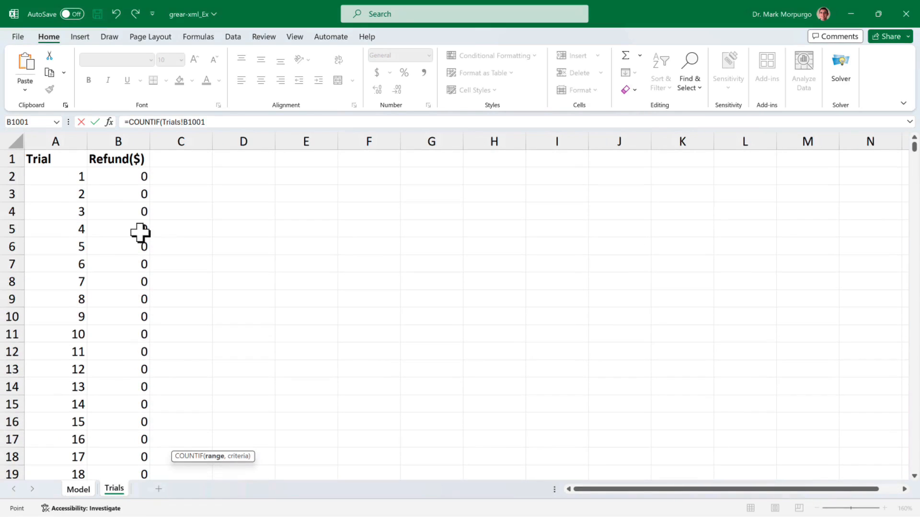
left_click(130, 178, "shift")
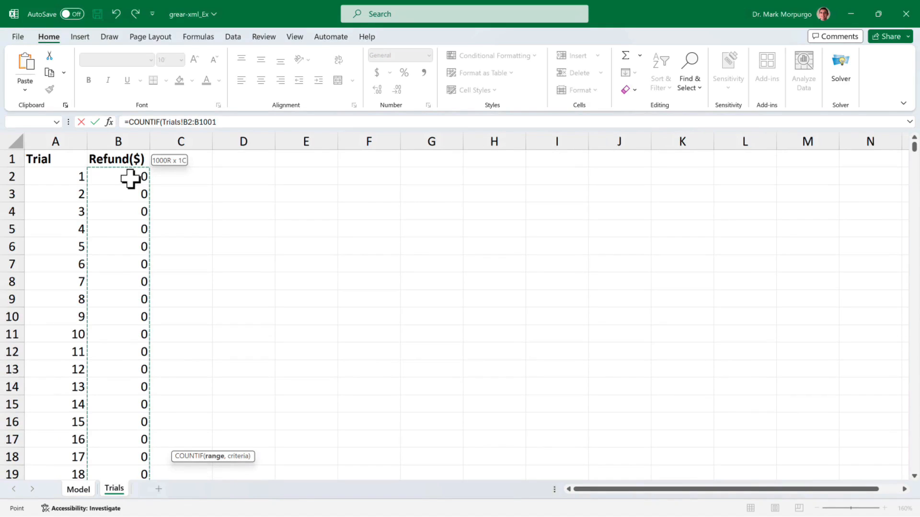
type(",\">")
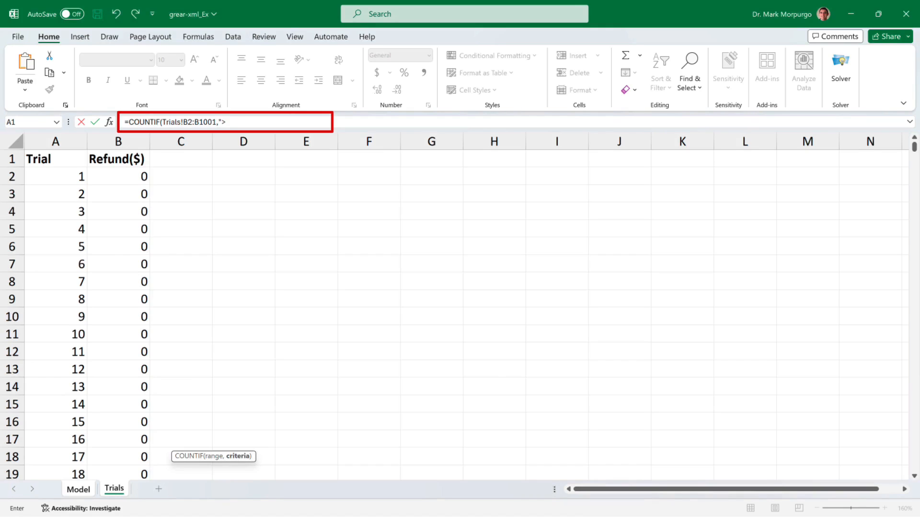
type("25\")/")
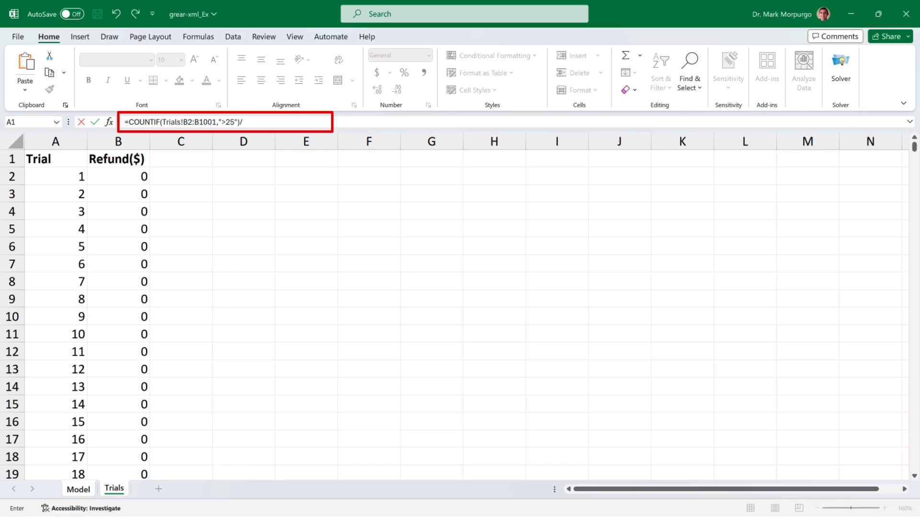
Step: Complete the C19 probability formula with COUNT(Trials!B2:B1001) as the divisor and select the cell again
type("count")
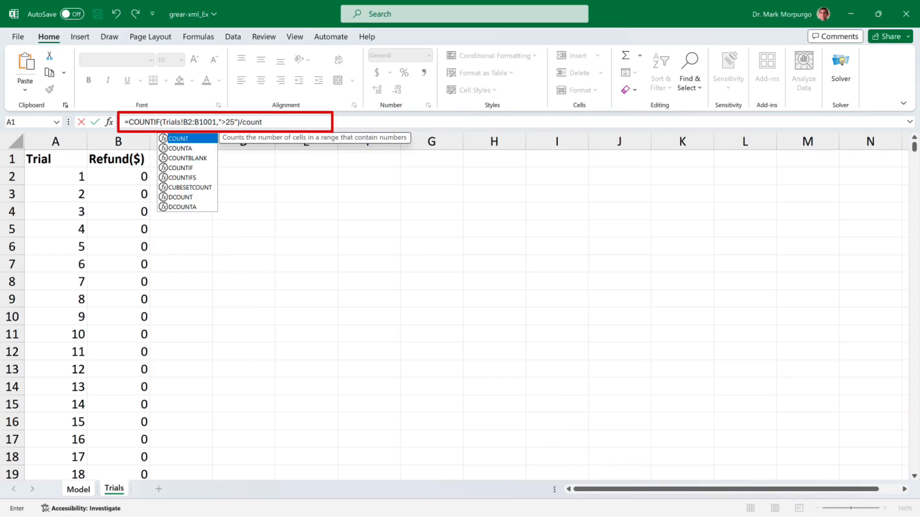
key("Tab")
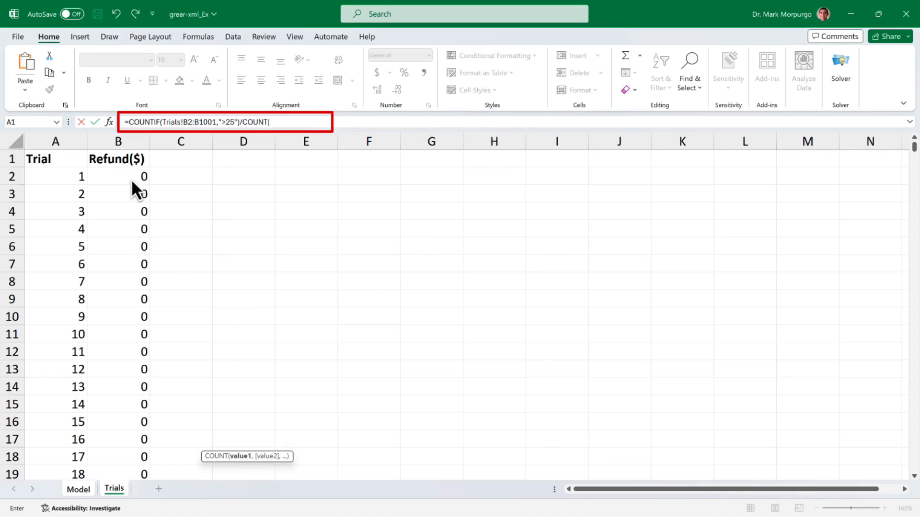
left_click(131, 179)
scroll(128, 216, "down", 20)
scroll(128, 217, "down", 20)
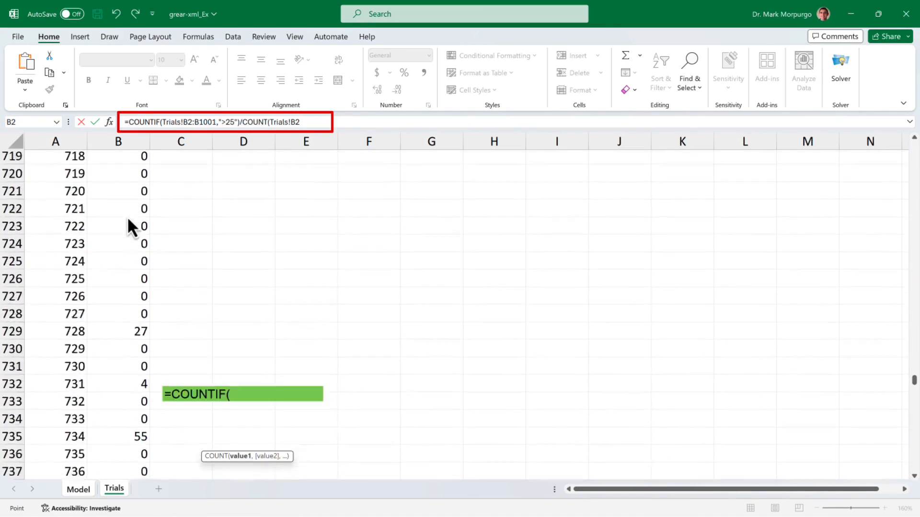
scroll(127, 216, "down", 20)
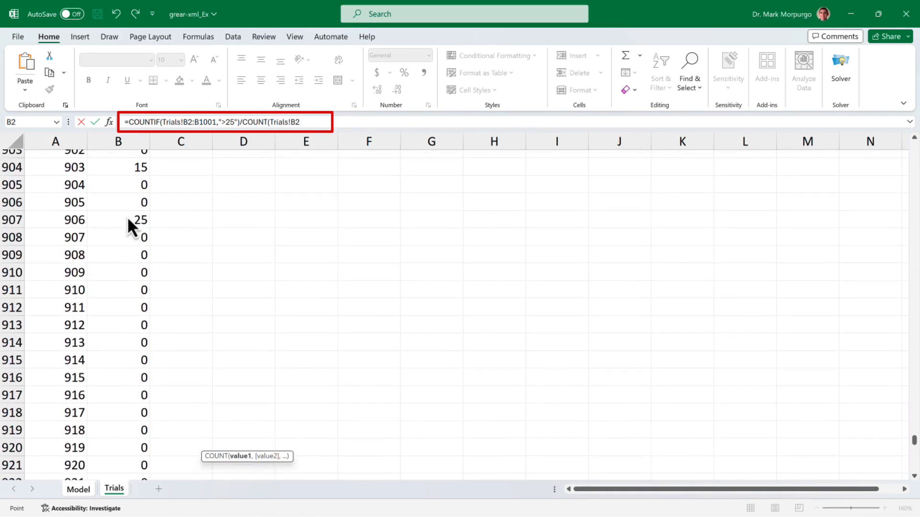
scroll(127, 217, "down", 1)
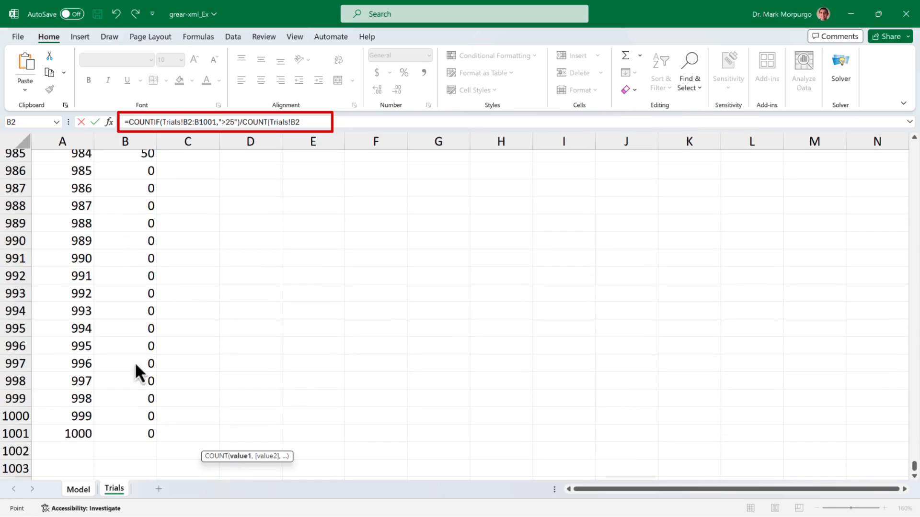
left_click(140, 432, "shift")
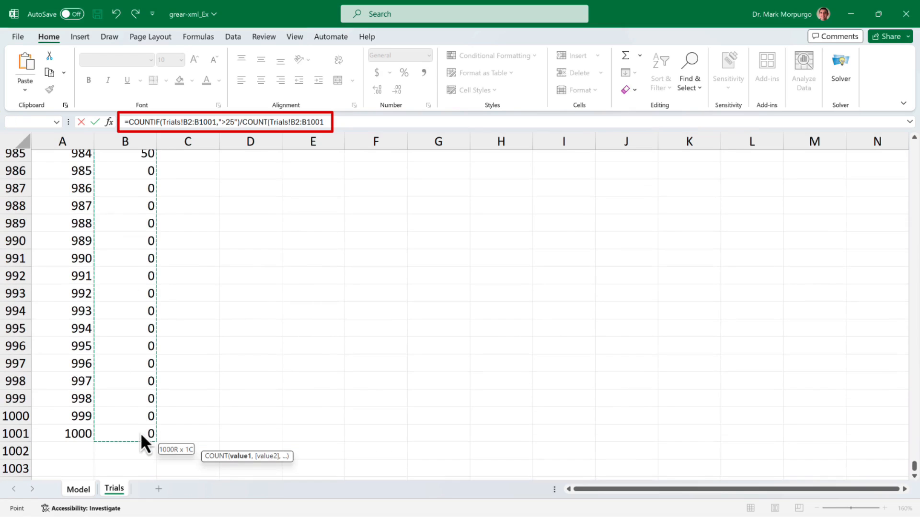
type(")")
key("Return")
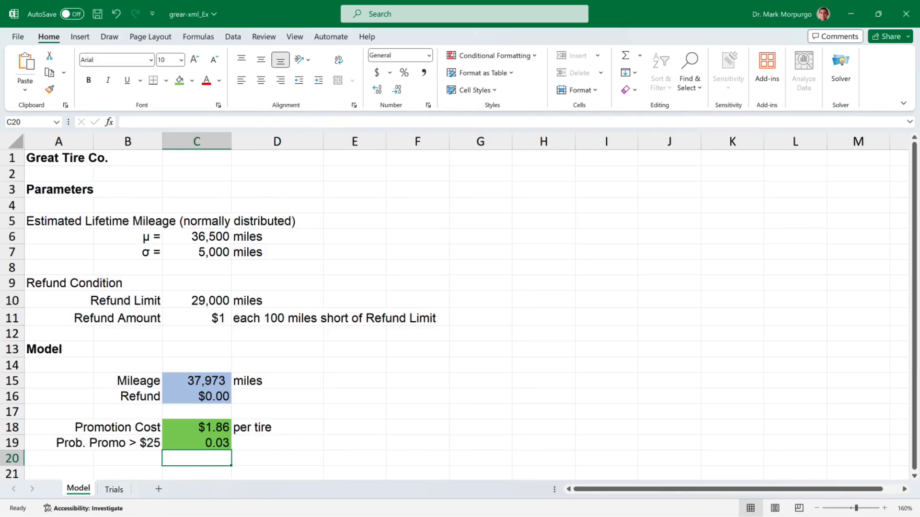
left_click(196, 443)
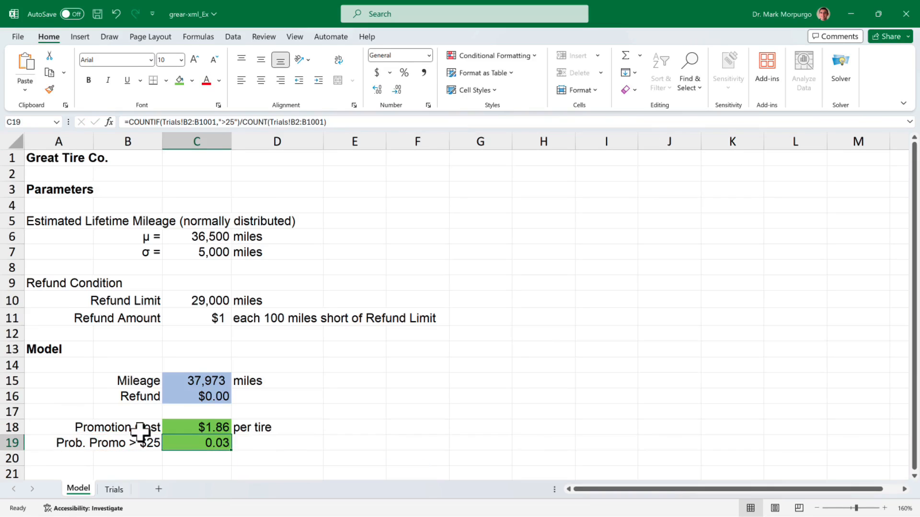
Step: Format the Prob. Promo > $25 result in C19 as a percentage with one decimal place
left_click(404, 71)
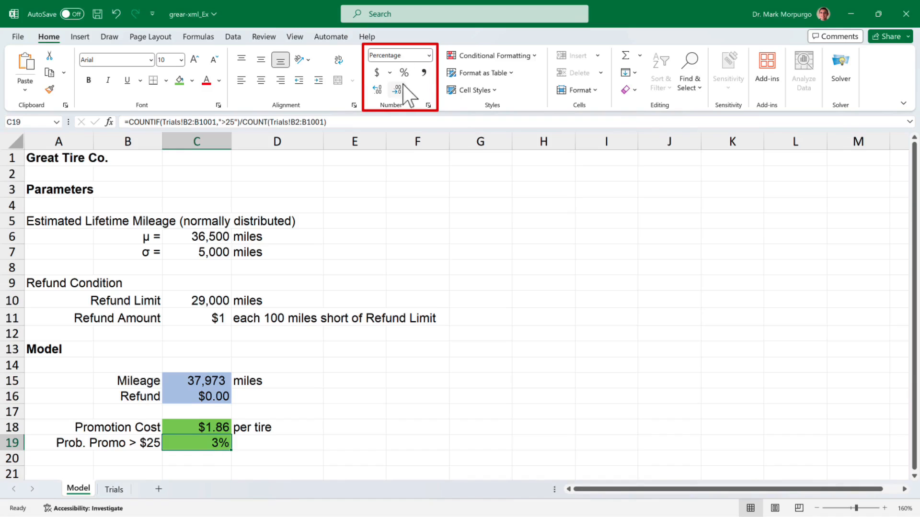
left_click(377, 90)
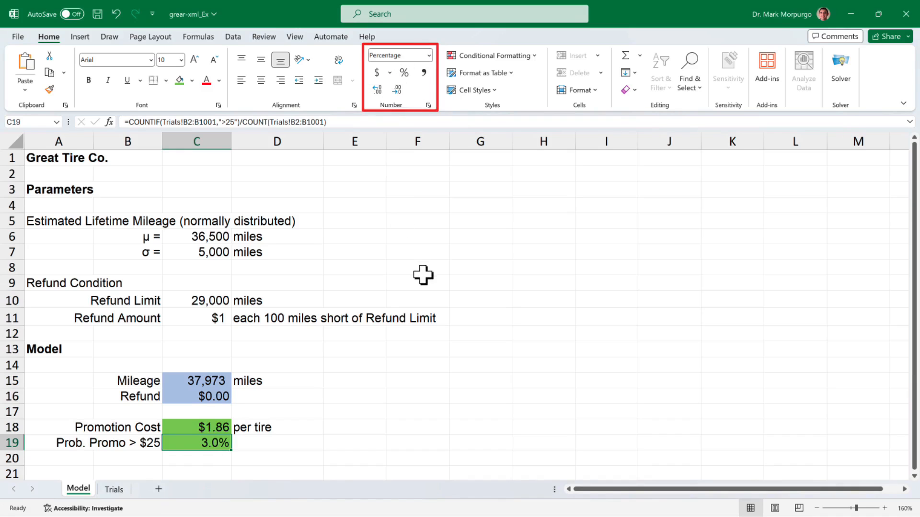
Step: Recalculate the workbook repeatedly to examine how the Promotion Cost and Prob. Promo > $25 vary between simulation runs
key("F9")
key("F9")
key("F9")
key("F9")
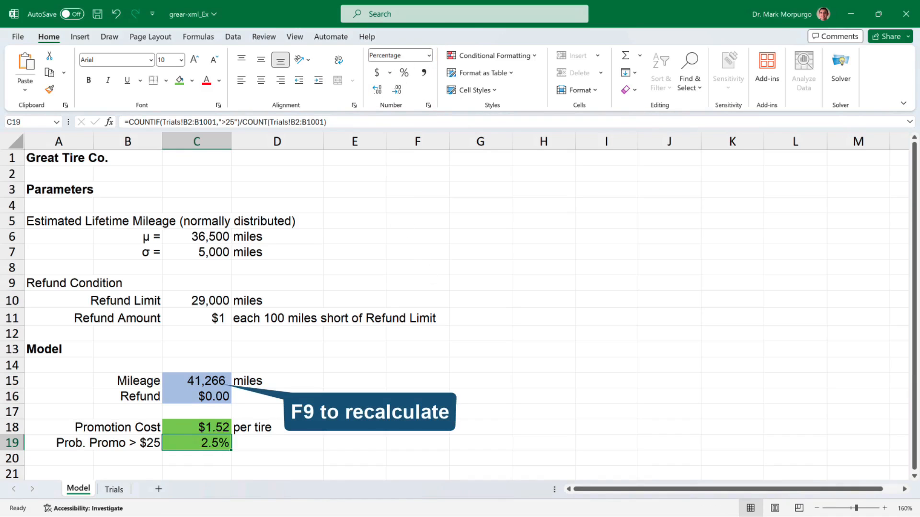
key("F9")
key("F9")
key("F9")
key("F9")
key("F9")
key("F9")
key("F9")
key("F9")
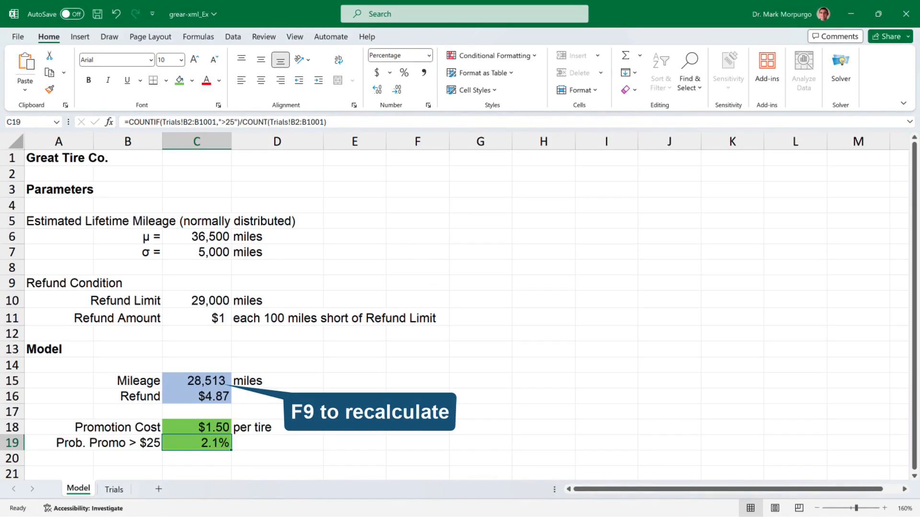
key("F9")
key("F9")
key("F9")
key("F9")
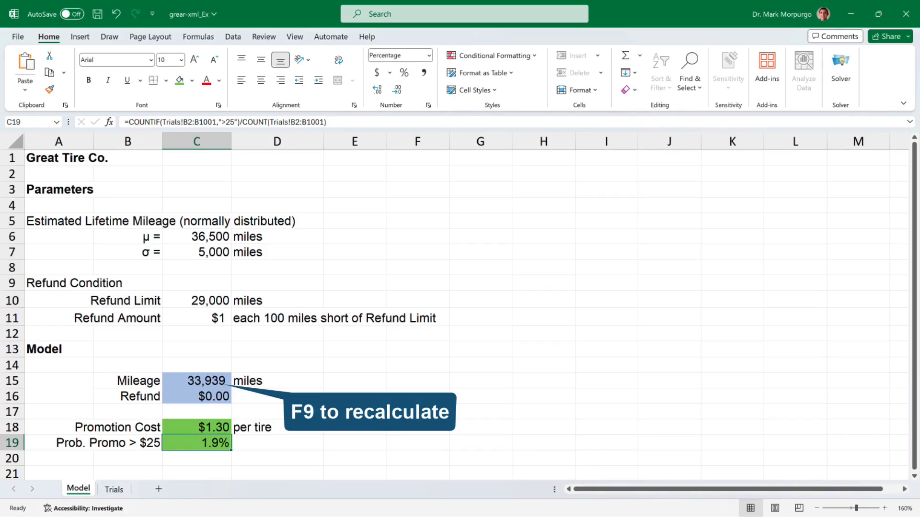
key("F9")
key("F9")
key("F9")
key("F9")
key("F9")
key("F9")
key("F9")
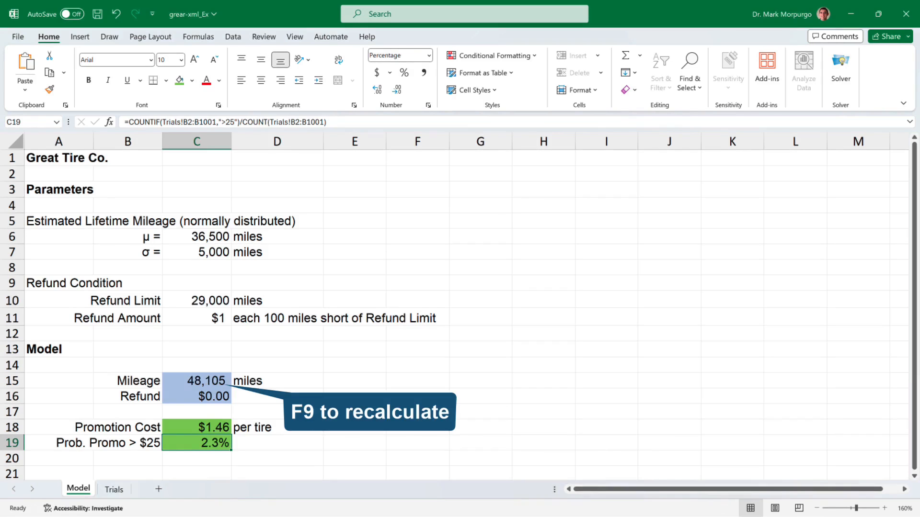